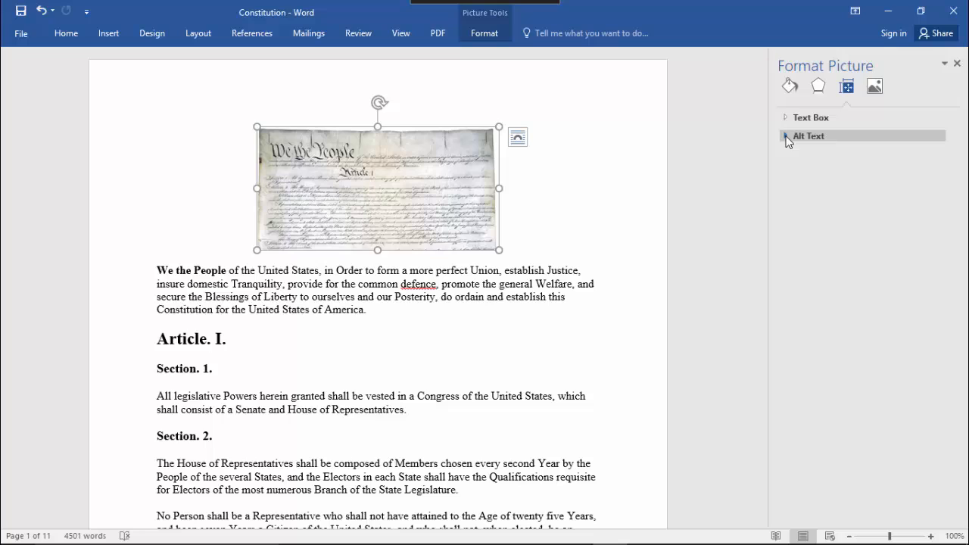
Give the Constitution picture the alt text title "The Constitution" and the description "Small, top segment of the United States Constitution document".
{"action": "left_click", "coordinate": [787, 138]}
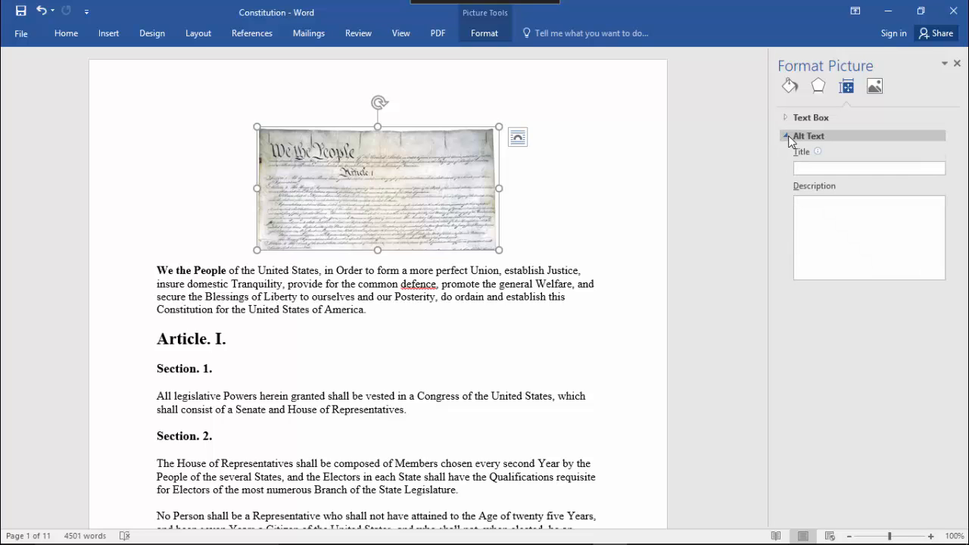
{"action": "left_click", "coordinate": [807, 171]}
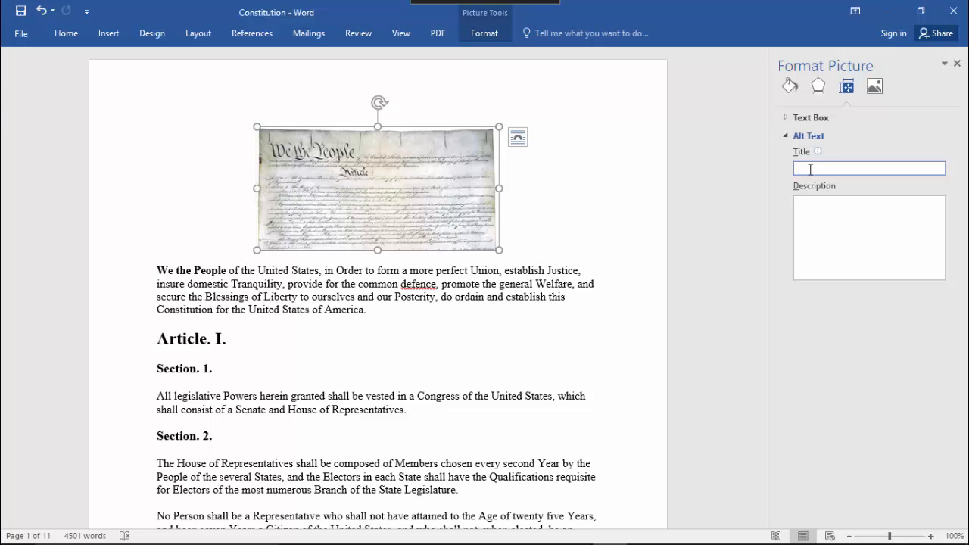
{"action": "type", "text": "The Constitution"}
{"action": "key", "text": "Tab"}
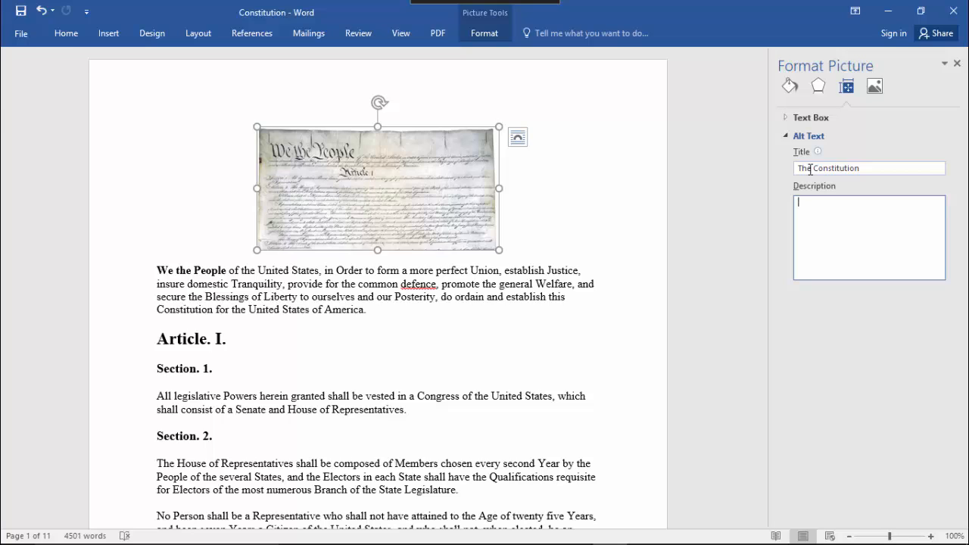
{"action": "type", "text": "Small, top segment of the United States Constitu"}
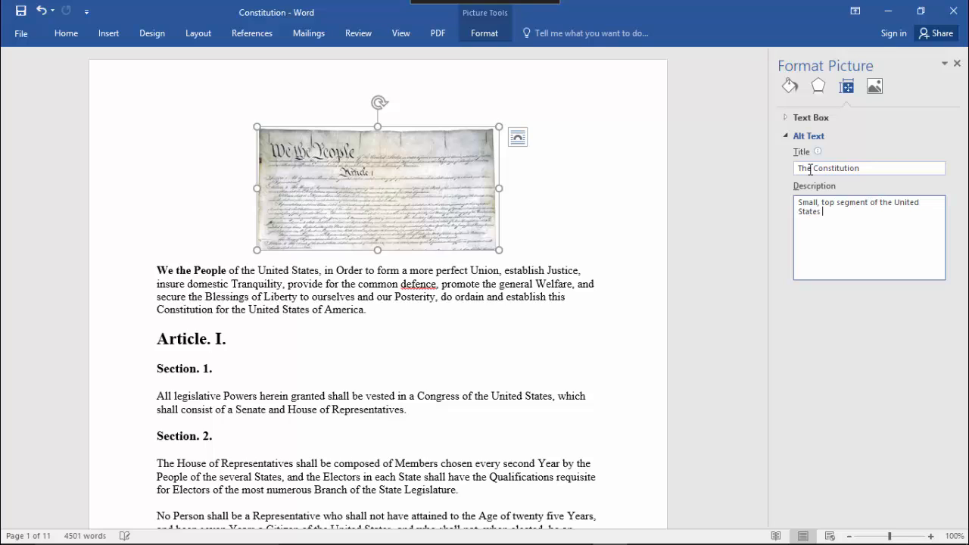
{"action": "type", "text": "tion document"}
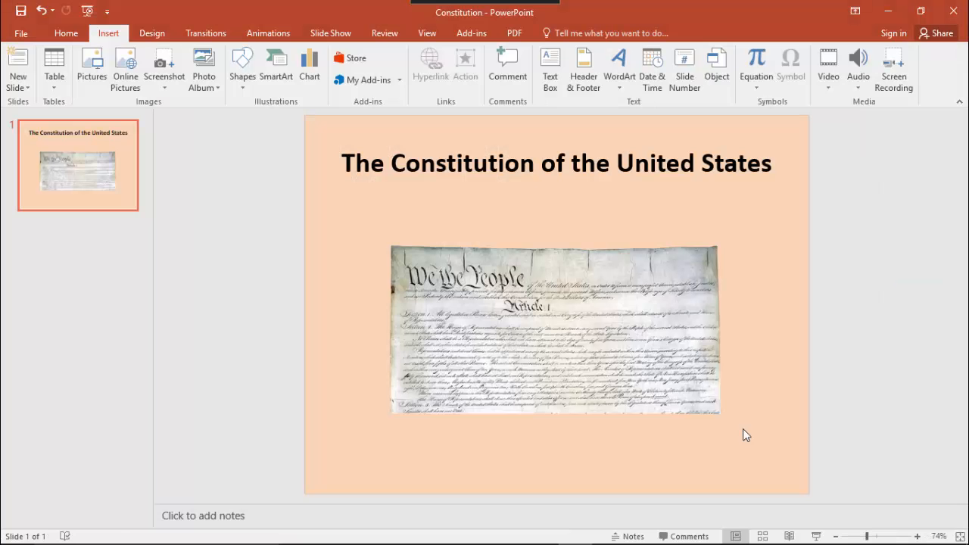
In the Constitution presentation in PowerPoint, set the slide picture's alt text title to "The Constitution".
{"action": "right_click", "coordinate": [676, 341]}
{"action": "left_click", "coordinate": [709, 328]}
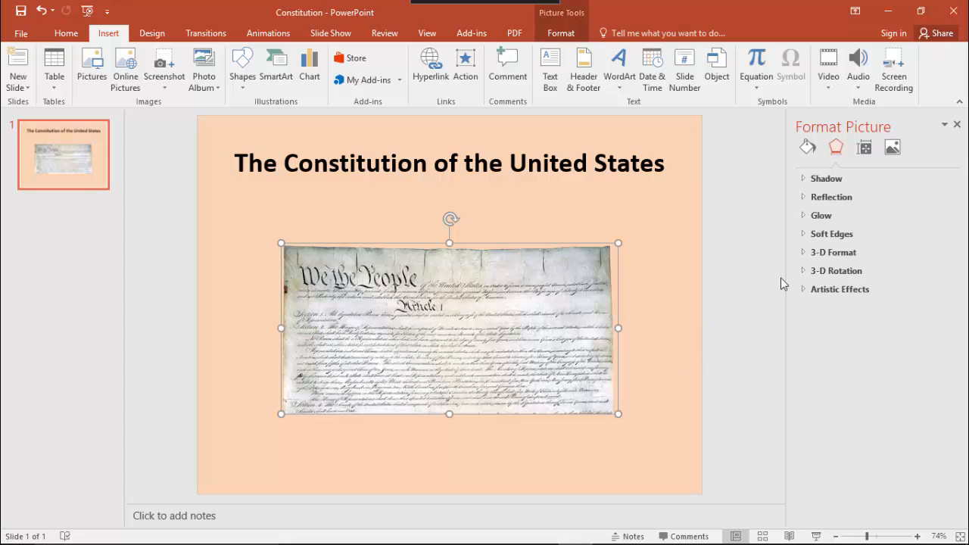
{"action": "left_click", "coordinate": [865, 149]}
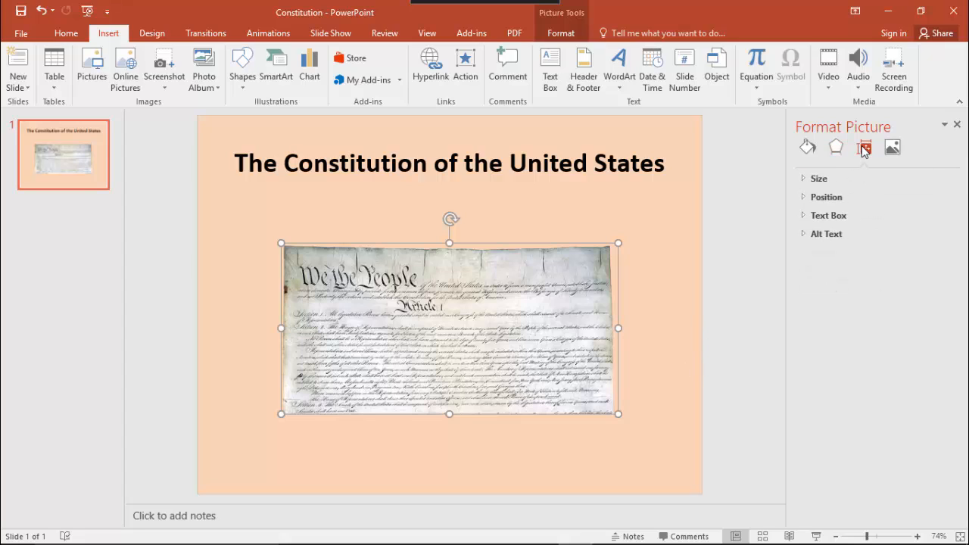
{"action": "left_click", "coordinate": [803, 234]}
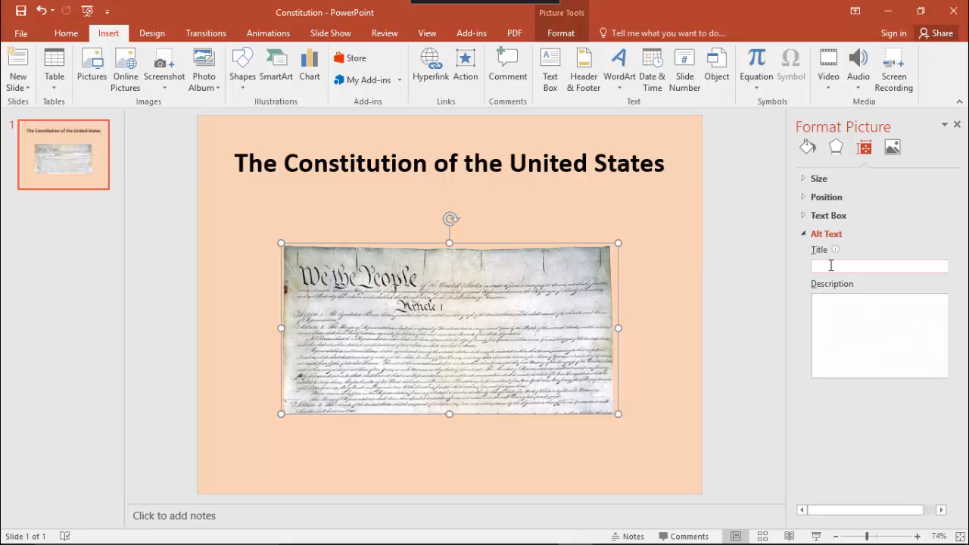
{"action": "left_click", "coordinate": [833, 267]}
{"action": "type", "text": "The Con"}
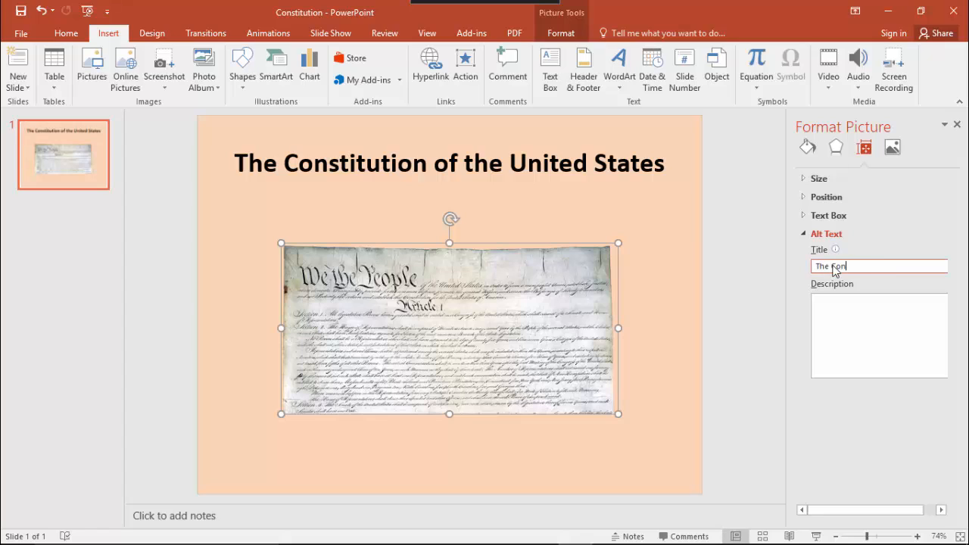
{"action": "type", "text": "stitution"}
Set the slide picture's alt text description to "Small, top segment of the United States Constitution document".
{"action": "key", "text": "Tab"}
{"action": "type", "text": "Small"}
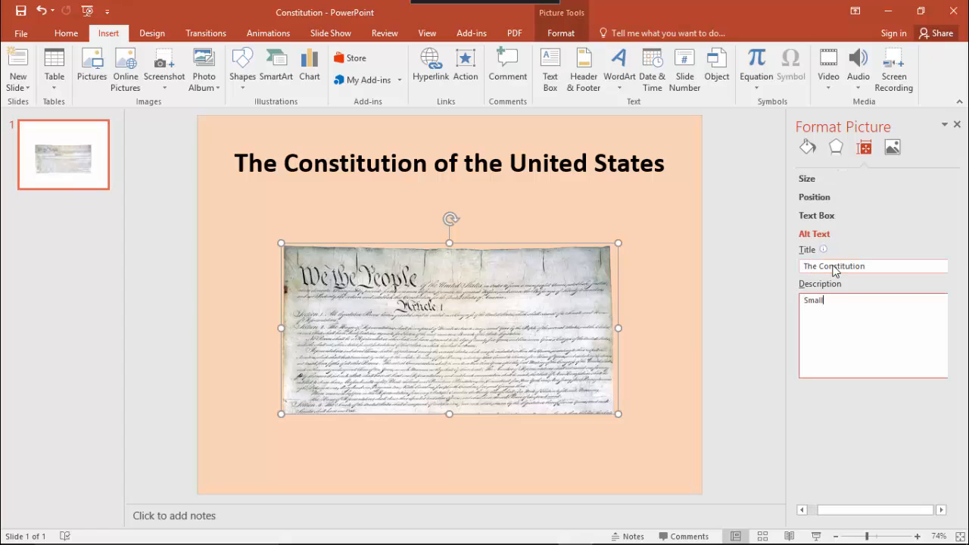
{"action": "type", "text": ", top segment of "}
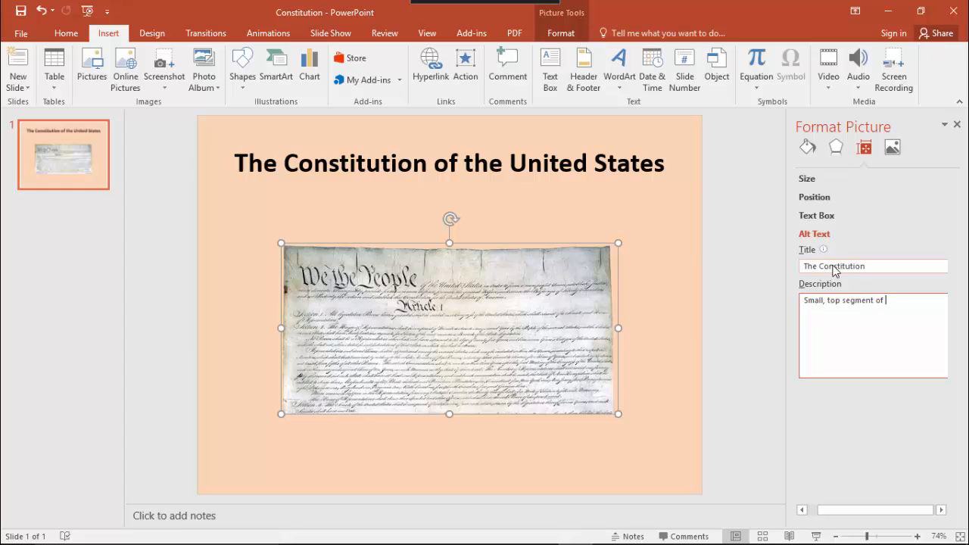
{"action": "type", "text": "the United States Constitution document"}
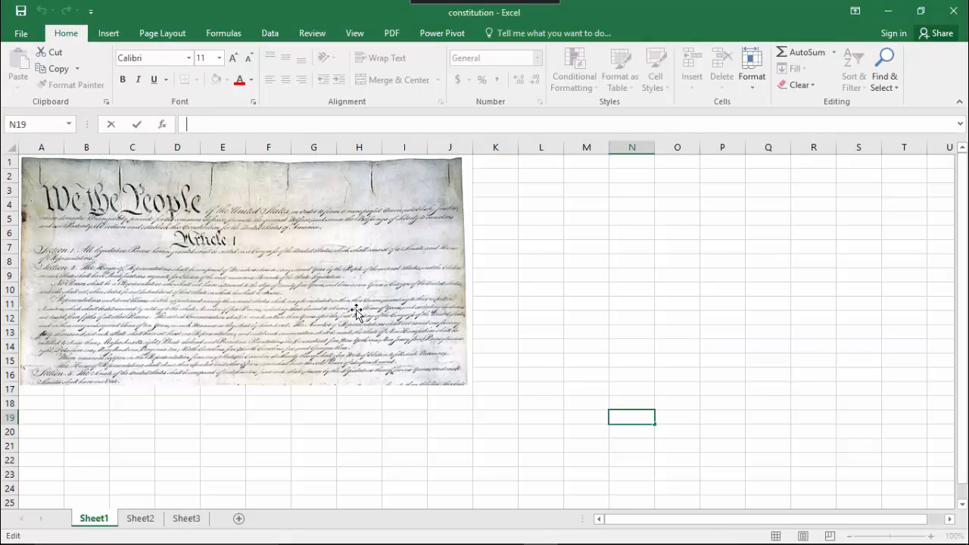
In the constitution workbook in Excel, set the Sheet1 picture's alt text title to "The Constitution".
{"action": "left_click", "coordinate": [357, 313]}
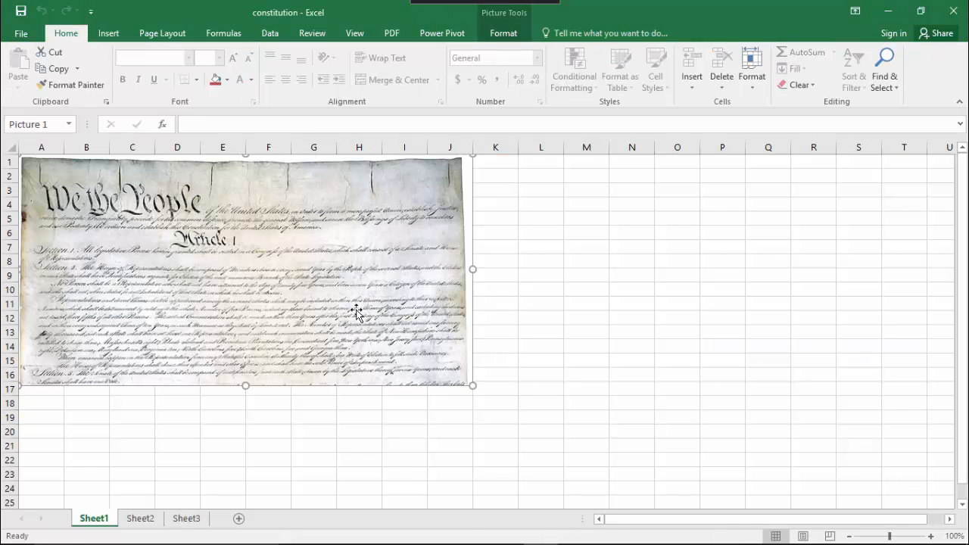
{"action": "right_click", "coordinate": [356, 313]}
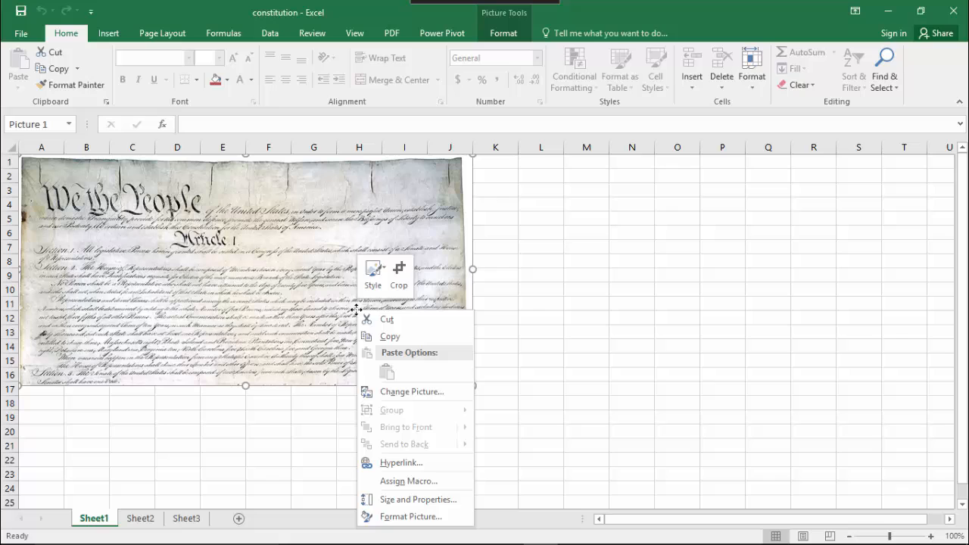
{"action": "left_click", "coordinate": [406, 518]}
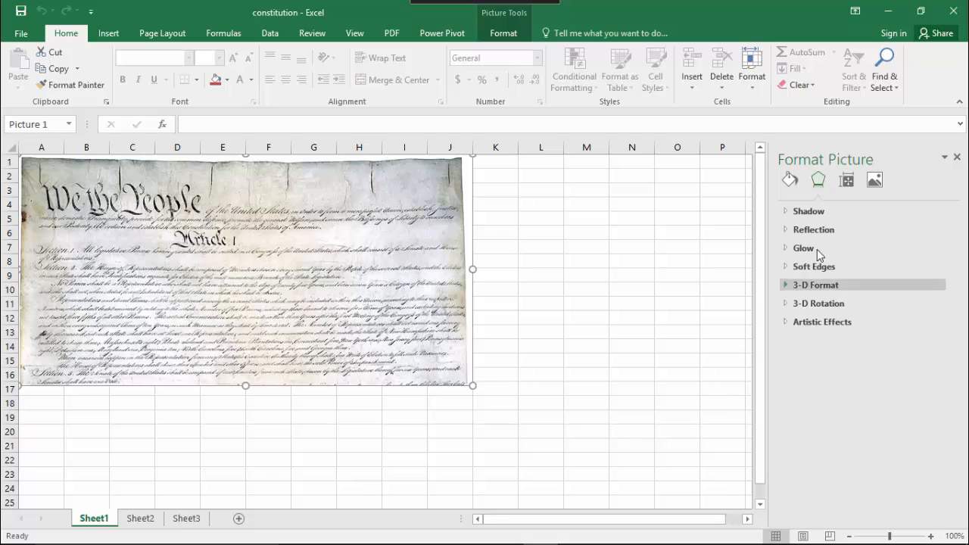
{"action": "left_click", "coordinate": [847, 182]}
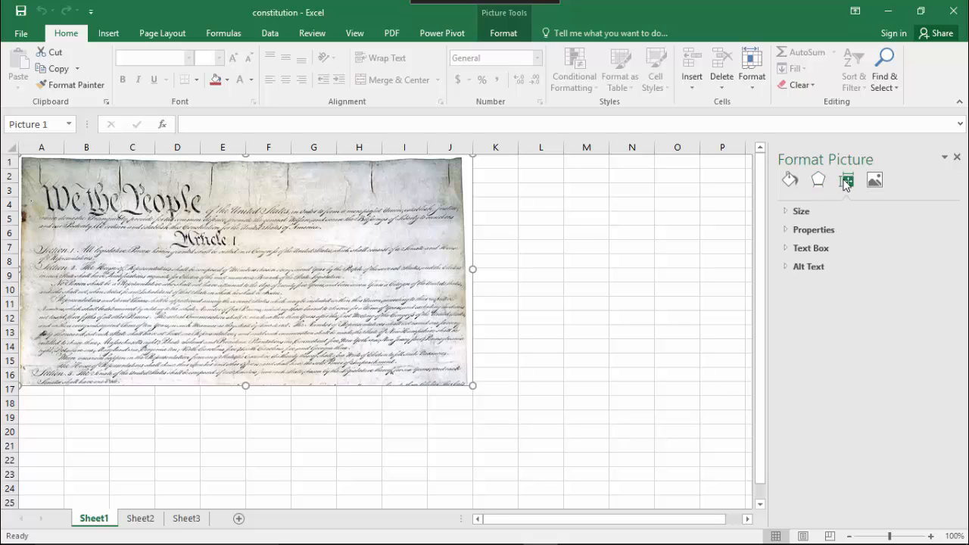
{"action": "left_click", "coordinate": [784, 266]}
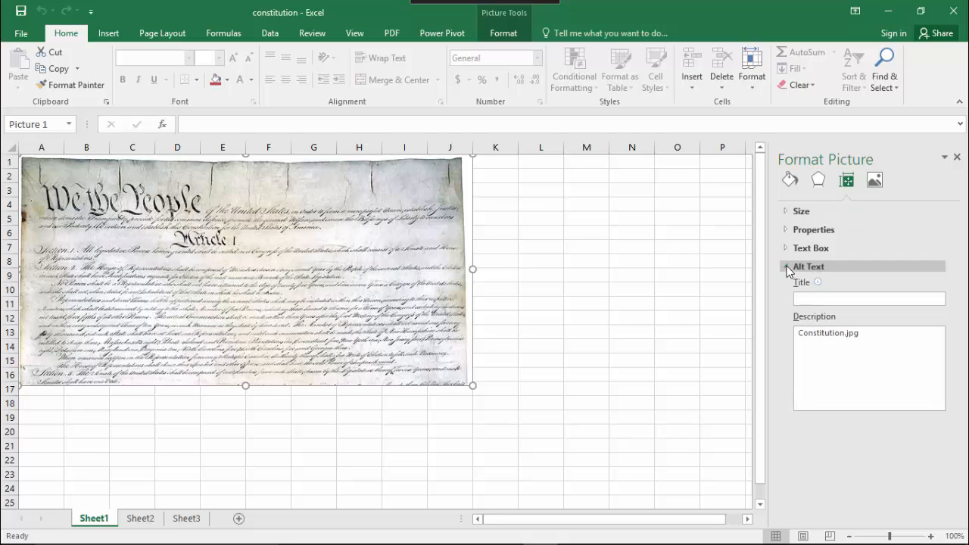
{"action": "left_click", "coordinate": [805, 299]}
{"action": "type", "text": "The Cons"}
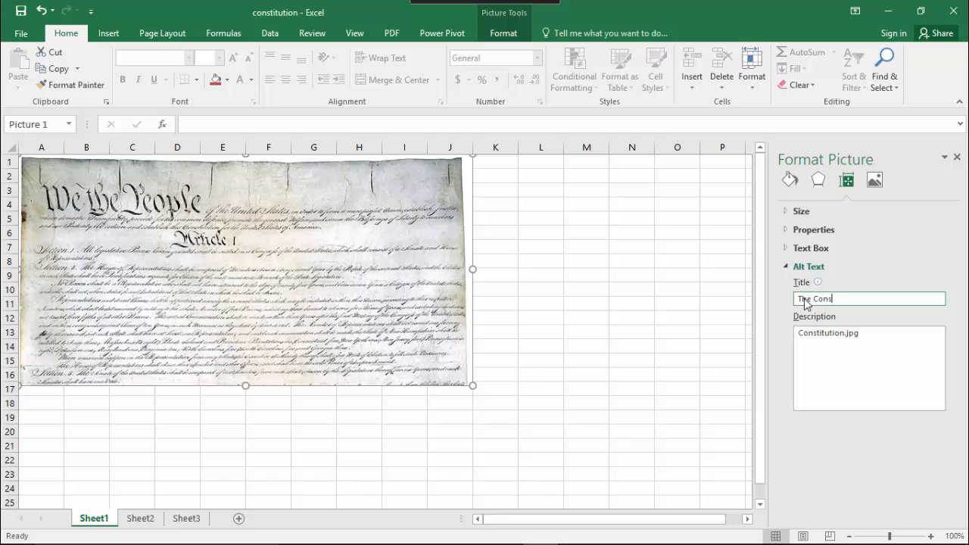
{"action": "type", "text": "titution"}
Replace the worksheet picture's alt text description with "Small, top segment of the United States Constitution document".
{"action": "key", "text": "Tab"}
{"action": "type", "text": "Sm"}
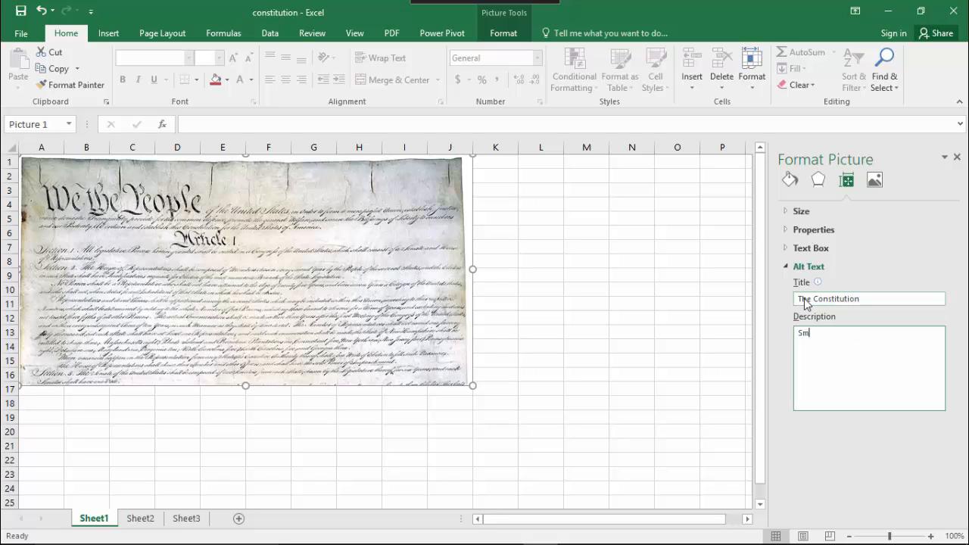
{"action": "type", "text": "all, top segment of the United States Constituti"}
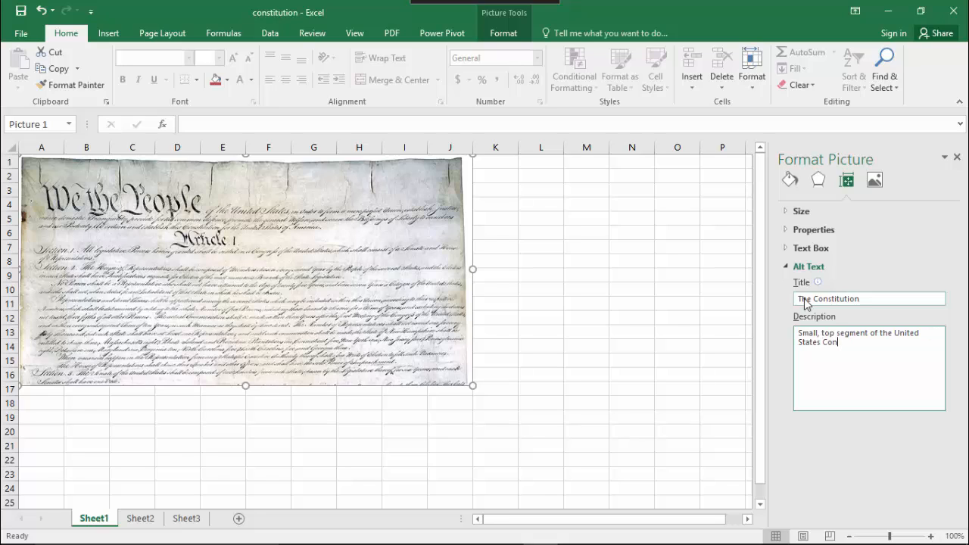
{"action": "type", "text": "on document"}
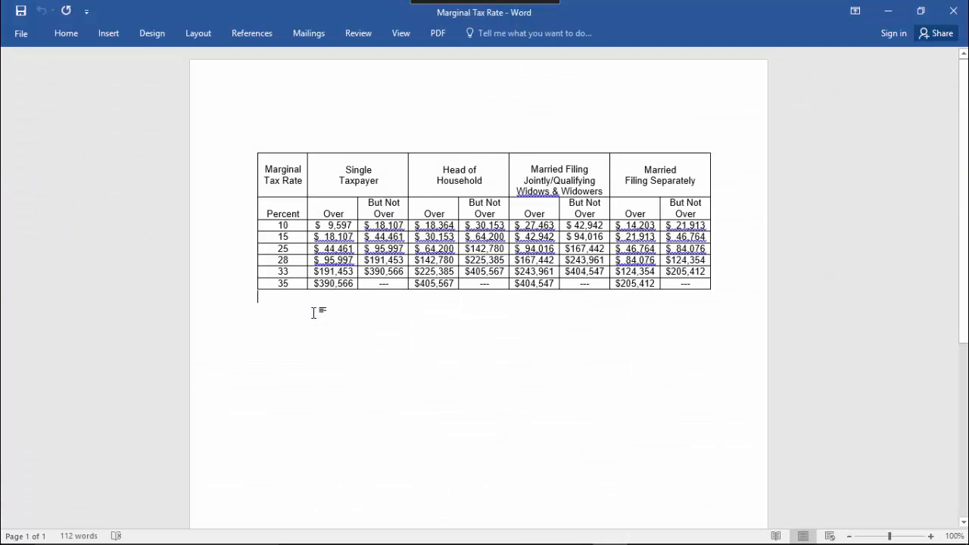
In the Marginal Tax Rate document in Word, give the table the alt text title "Marginal Tax Rates" and description "Marginal Tax Rates from 10% to 35%".
{"action": "left_click", "coordinate": [255, 149]}
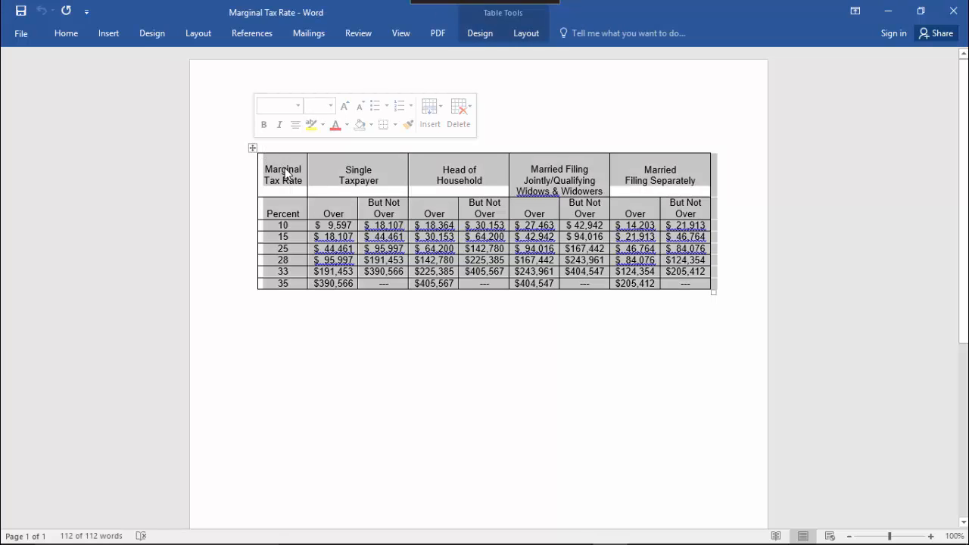
{"action": "right_click", "coordinate": [286, 174]}
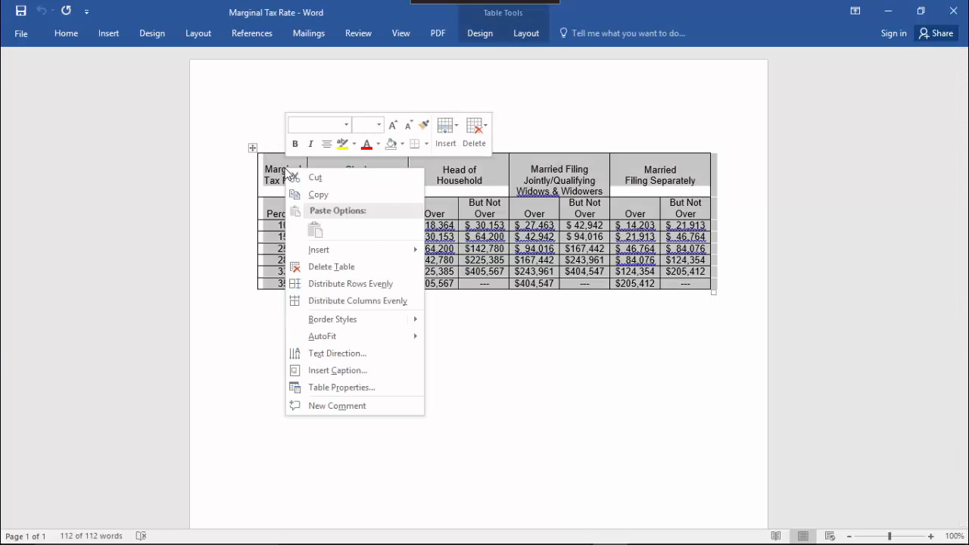
{"action": "left_click", "coordinate": [346, 388]}
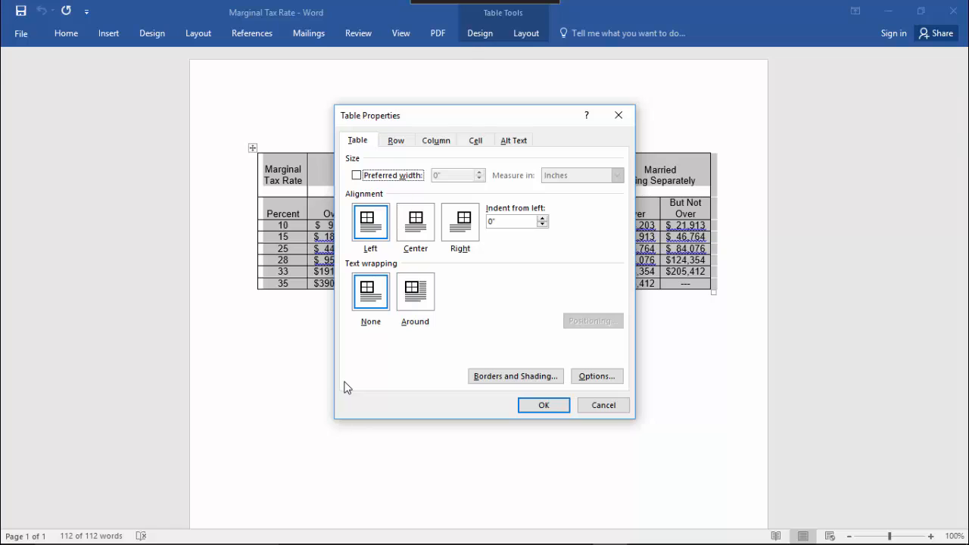
{"action": "left_click", "coordinate": [509, 143]}
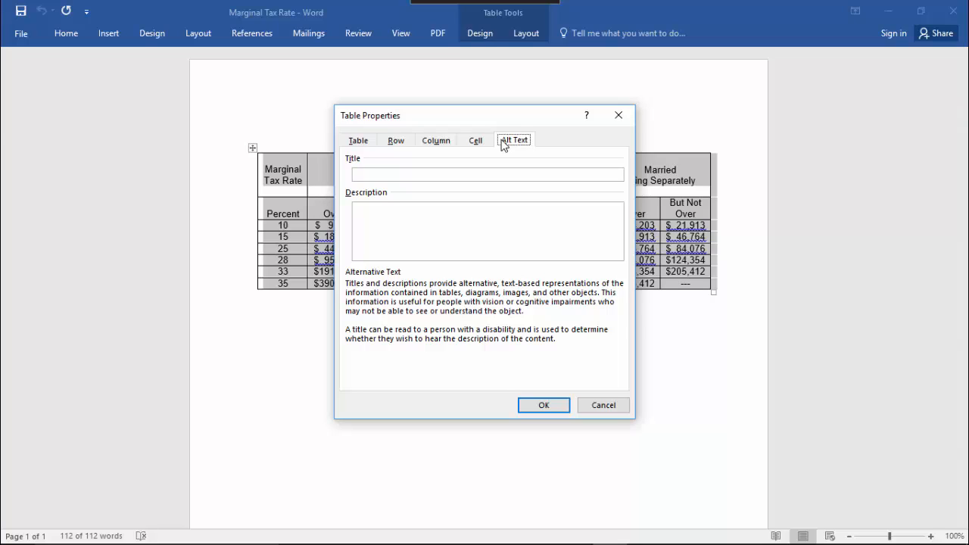
{"action": "left_click", "coordinate": [389, 175]}
{"action": "type", "text": "Marginal Tax Rate"}
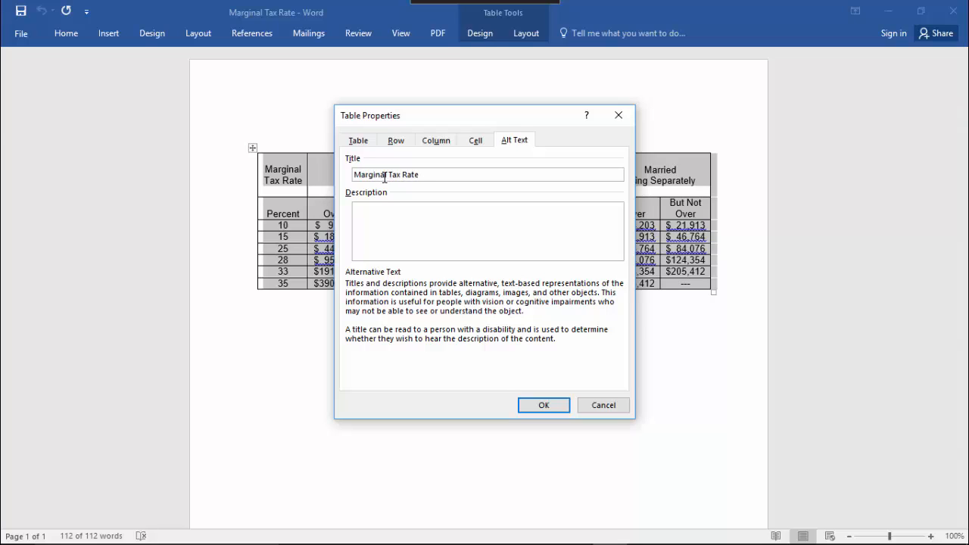
{"action": "type", "text": "Marginal Tax Rates from 10% to 35%"}
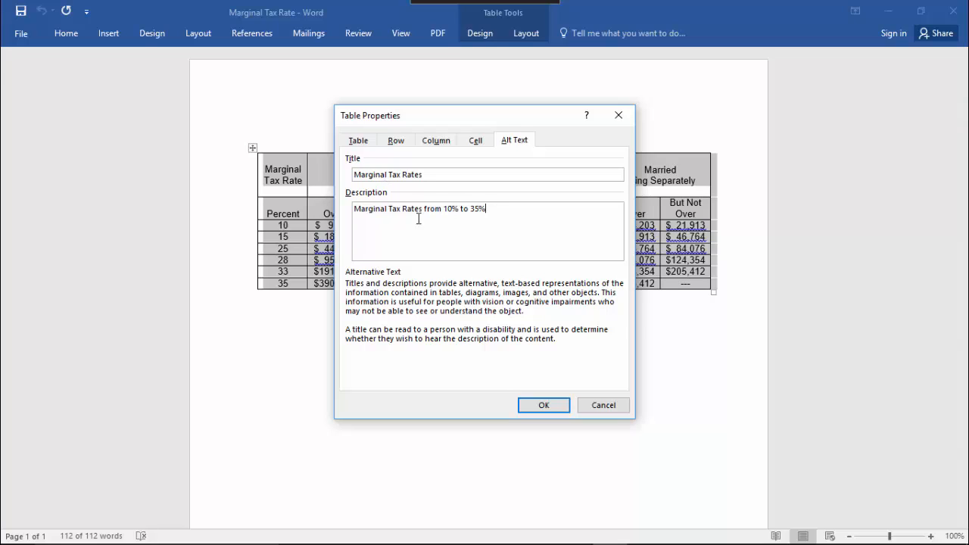
{"action": "left_click", "coordinate": [544, 406]}
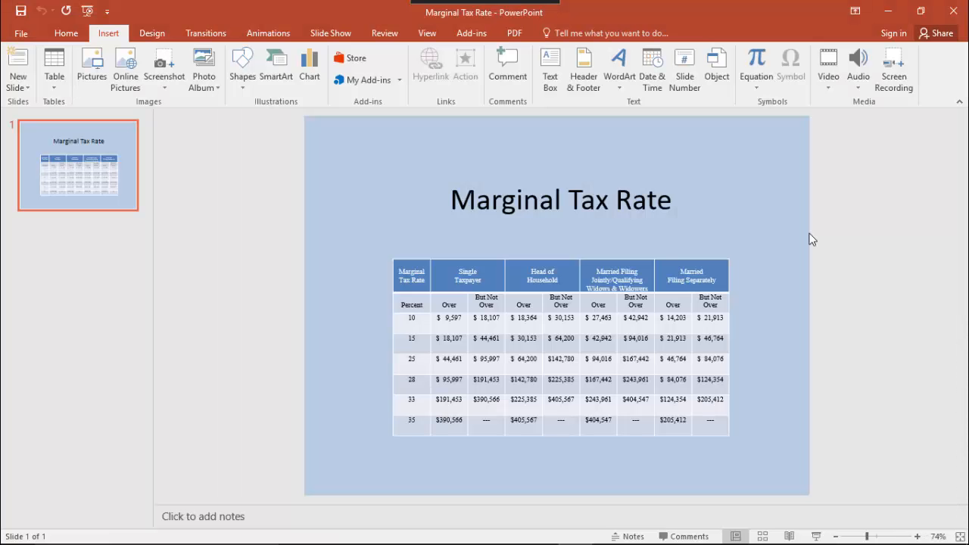
In the Marginal Tax Rate presentation in PowerPoint, set the slide table's alt text title to "Marginal Tax Rates".
{"action": "right_click", "coordinate": [640, 306]}
{"action": "left_click", "coordinate": [680, 303]}
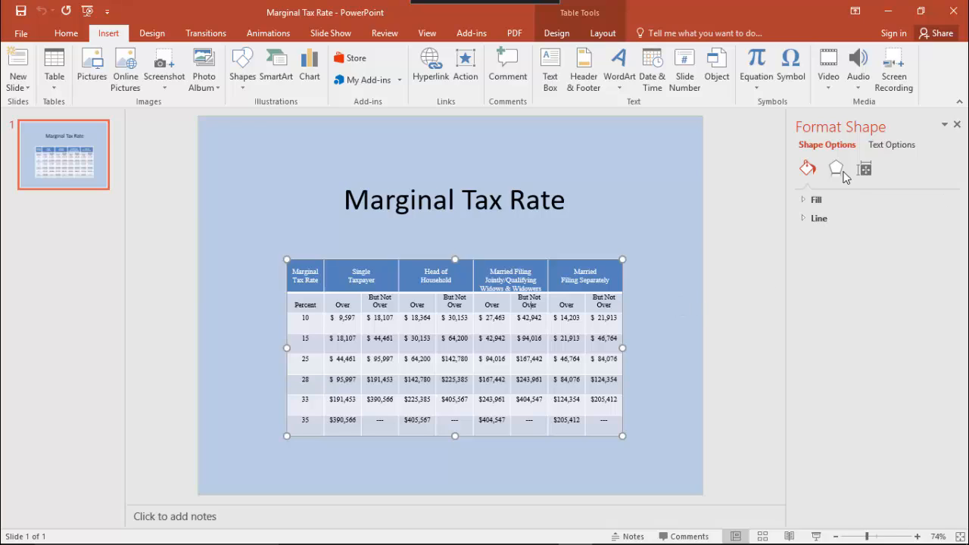
{"action": "left_click", "coordinate": [866, 171]}
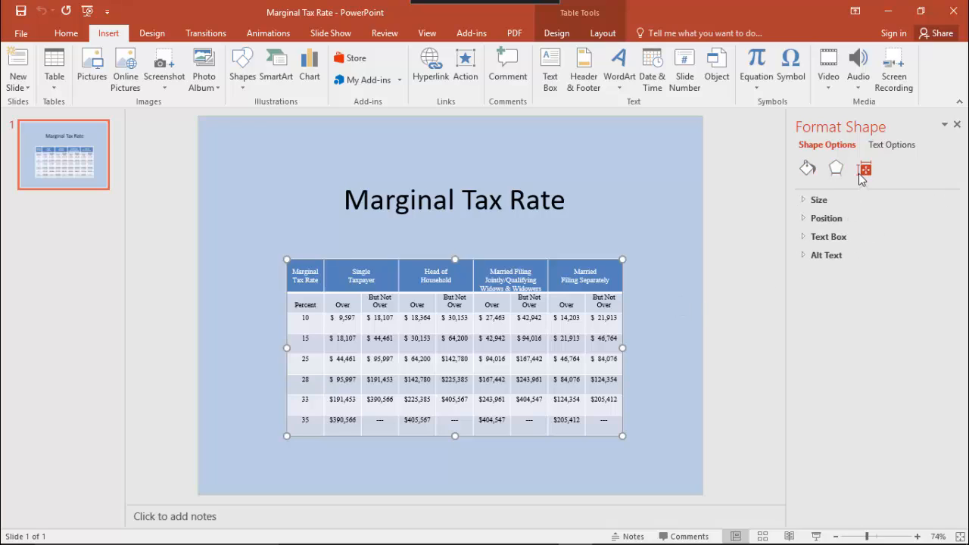
{"action": "left_click", "coordinate": [807, 257]}
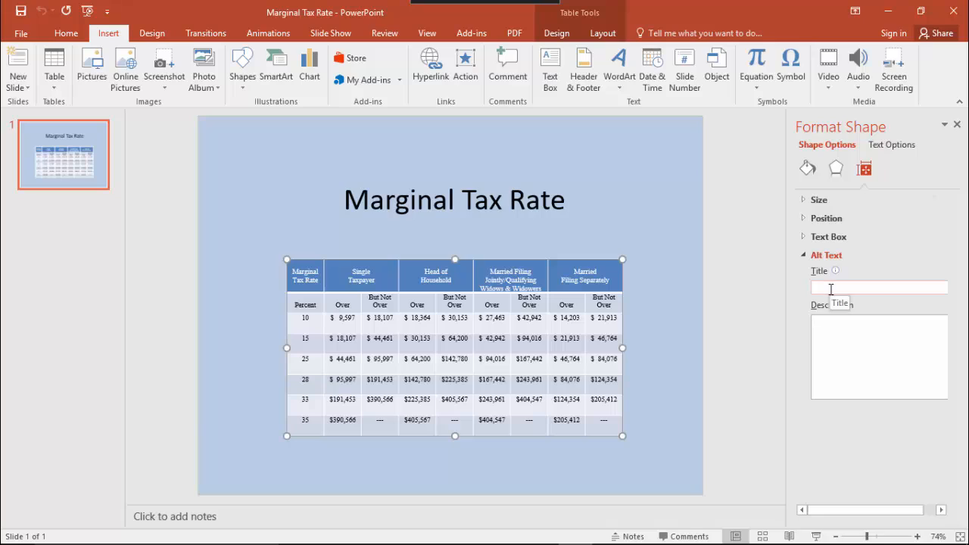
{"action": "left_click", "coordinate": [831, 289]}
{"action": "type", "text": "Marginal Tax Rates"}
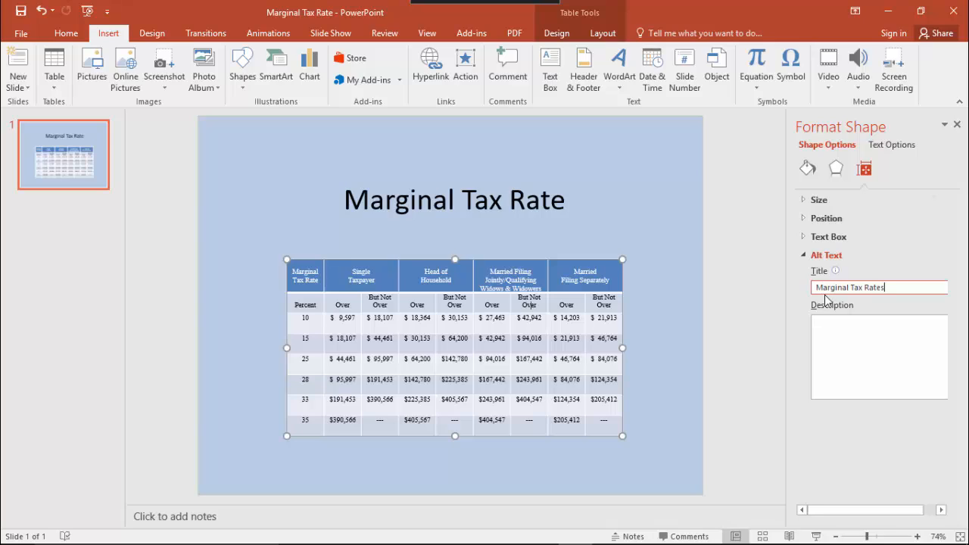
Set the slide table's alt text description to "Marginal Tax Rates from 10% to 35%".
{"action": "key", "text": "Tab"}
{"action": "type", "text": "Marginal Tax Rates "}
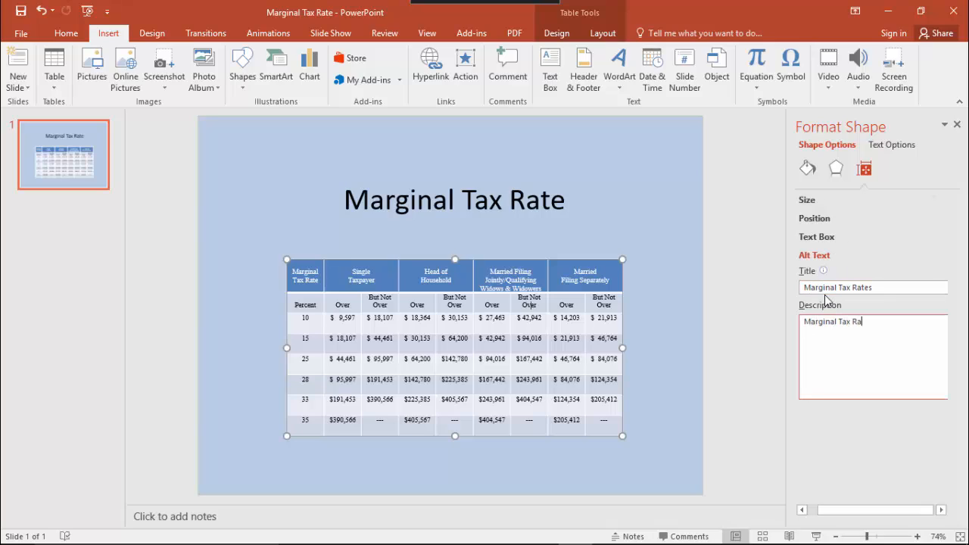
{"action": "type", "text": "from 10% to 35%"}
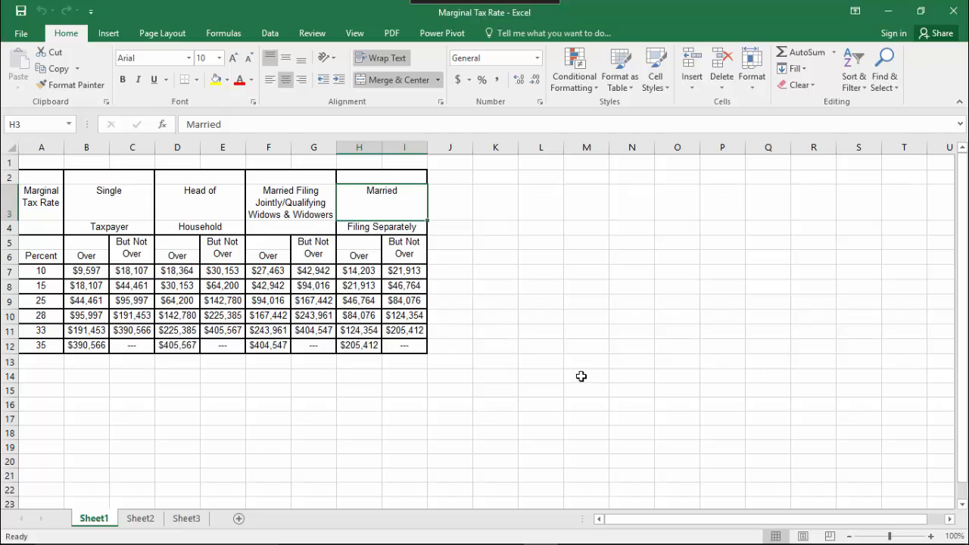
In the Marginal Tax Rate workbook in Excel, convert the range A2:I12 on Sheet1 into a table with headers.
{"action": "left_click", "coordinate": [31, 179]}
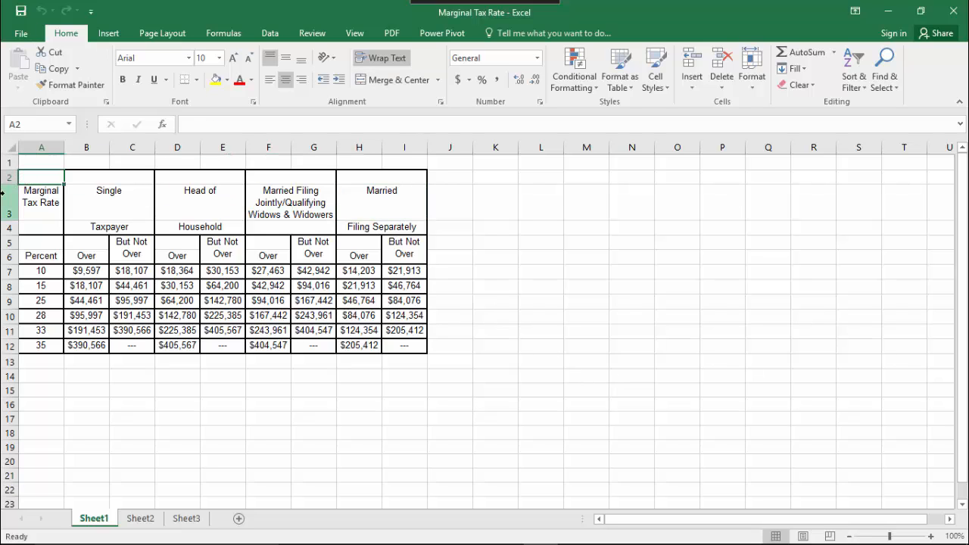
{"action": "key", "text": "shift+Up"}
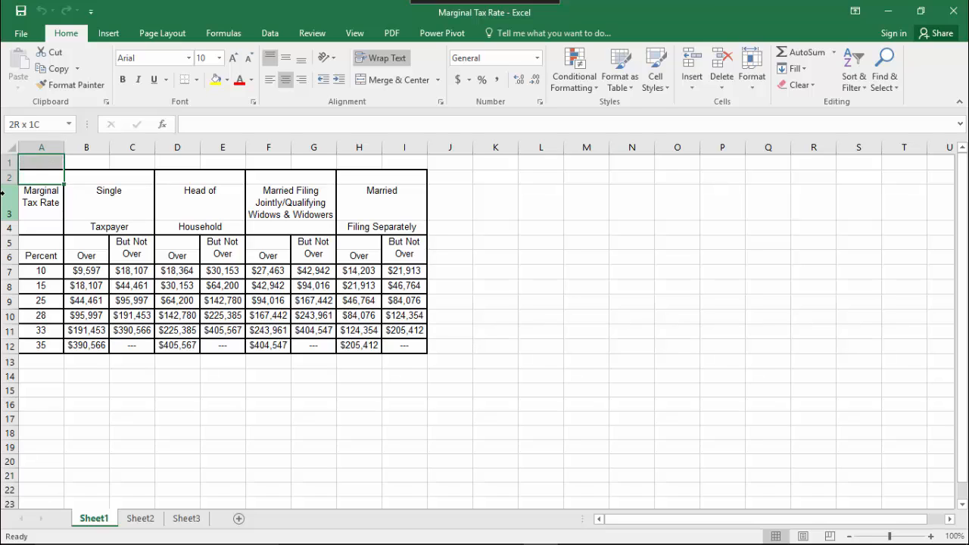
{"action": "key", "text": "shift+Down"}
{"action": "key", "text": "shift+Down"}
{"action": "key", "text": "shift+Down"}
{"action": "key", "text": "shift+Down"}
{"action": "key", "text": "shift+Down"}
{"action": "key", "text": "shift+Down"}
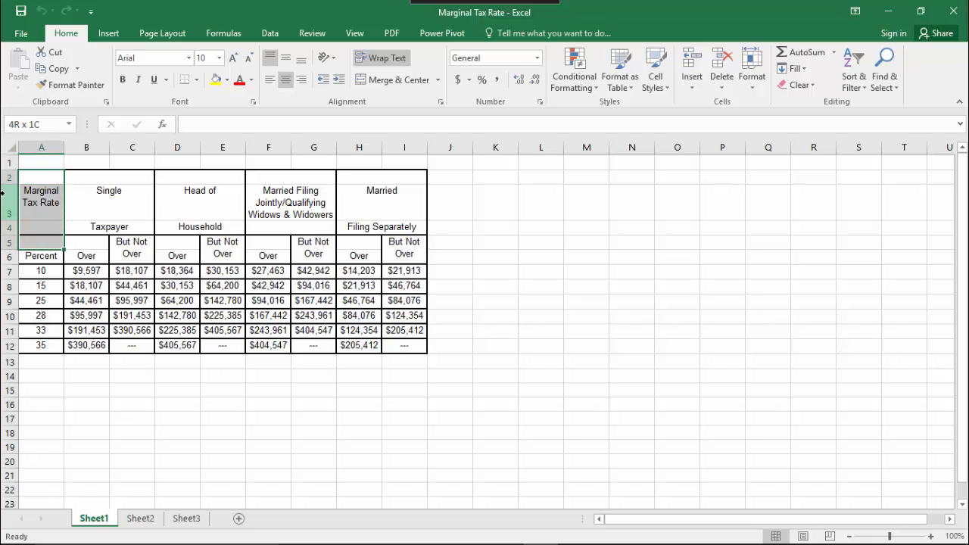
{"action": "key", "text": "shift+Down"}
{"action": "key", "text": "shift+Down"}
{"action": "key", "text": "shift+Down"}
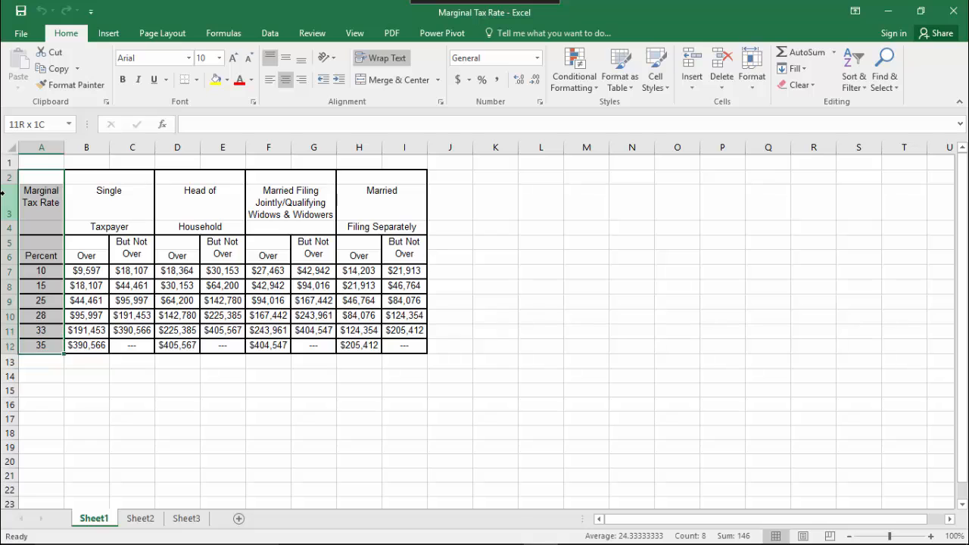
{"action": "key", "text": "shift+Right"}
{"action": "key", "text": "shift+Right"}
{"action": "key", "text": "shift+Right"}
{"action": "key", "text": "shift+Right"}
{"action": "key", "text": "shift+Right"}
{"action": "key", "text": "shift+Right"}
{"action": "key", "text": "shift+Right"}
{"action": "key", "text": "shift+Right"}
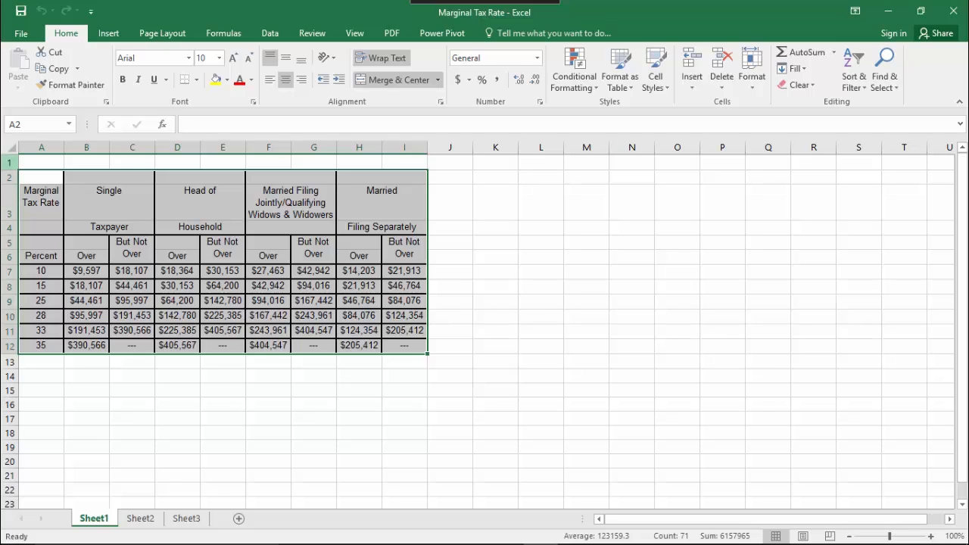
{"action": "left_click", "coordinate": [112, 38]}
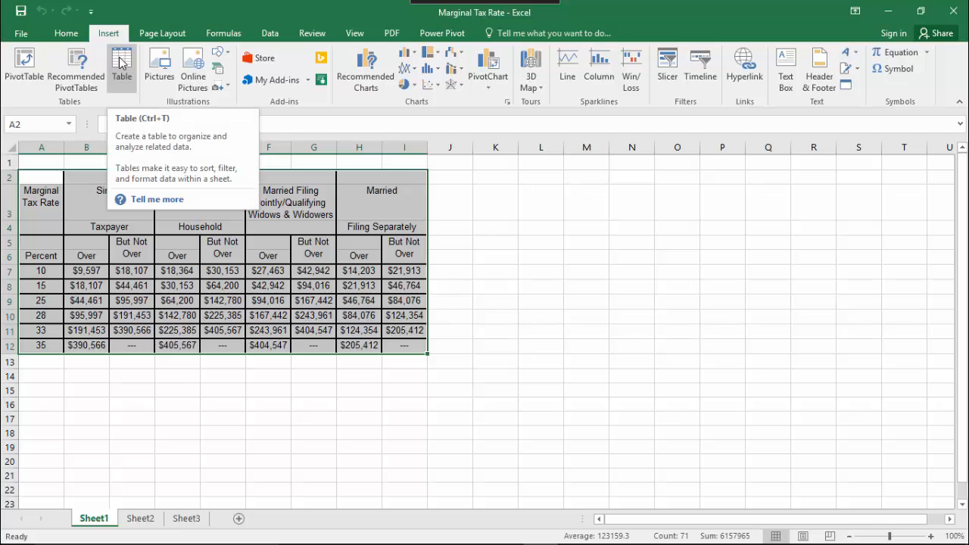
{"action": "left_click", "coordinate": [122, 63]}
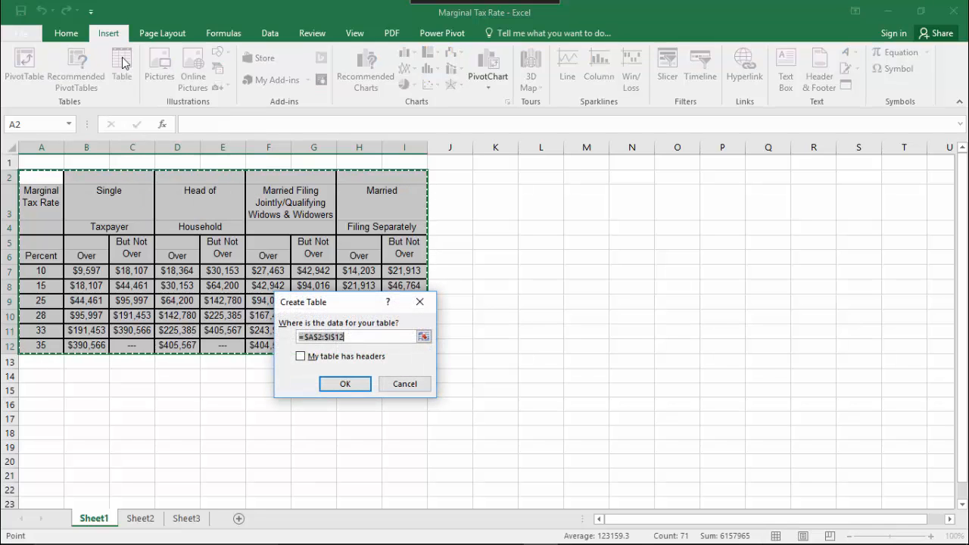
{"action": "left_click", "coordinate": [300, 357]}
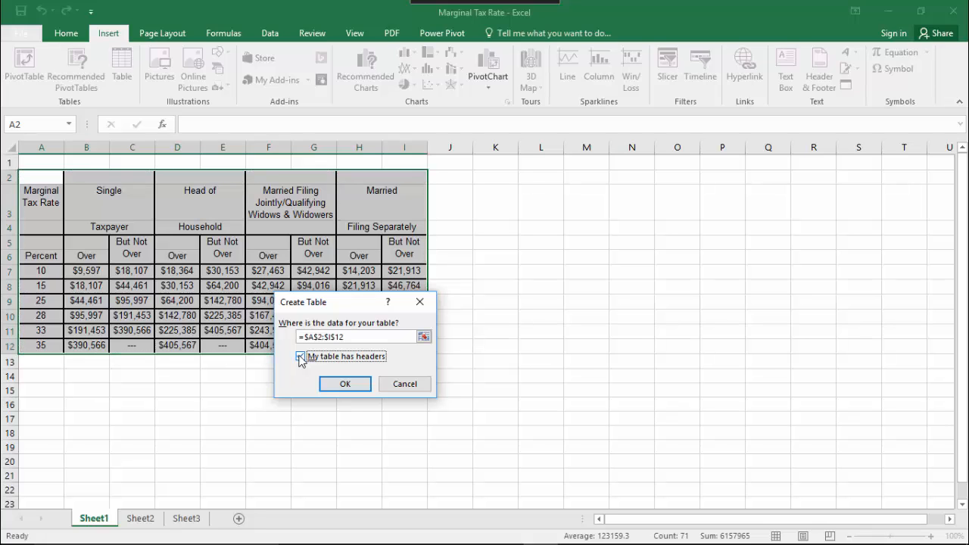
{"action": "left_click", "coordinate": [344, 391]}
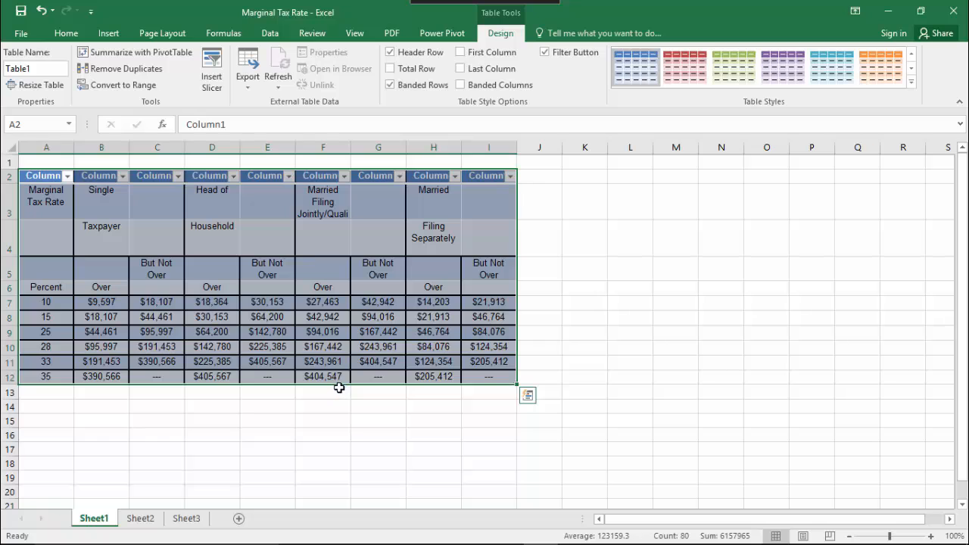
Give the worksheet table the alt text title "Marginal Tax Rates" and description "Marginal Tax Rates from 10% to 35%".
{"action": "right_click", "coordinate": [289, 322]}
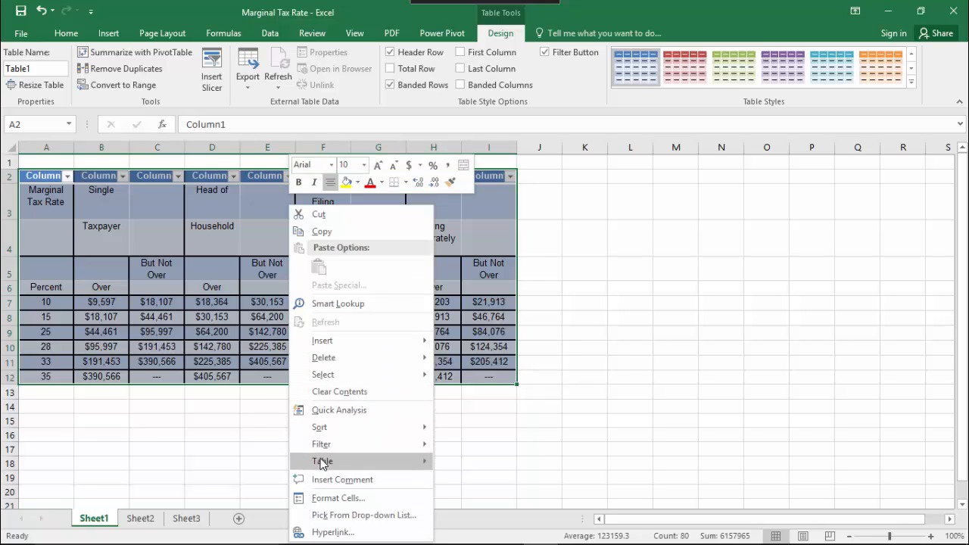
{"action": "mouse_move", "coordinate": [321, 460]}
{"action": "left_click", "coordinate": [473, 498]}
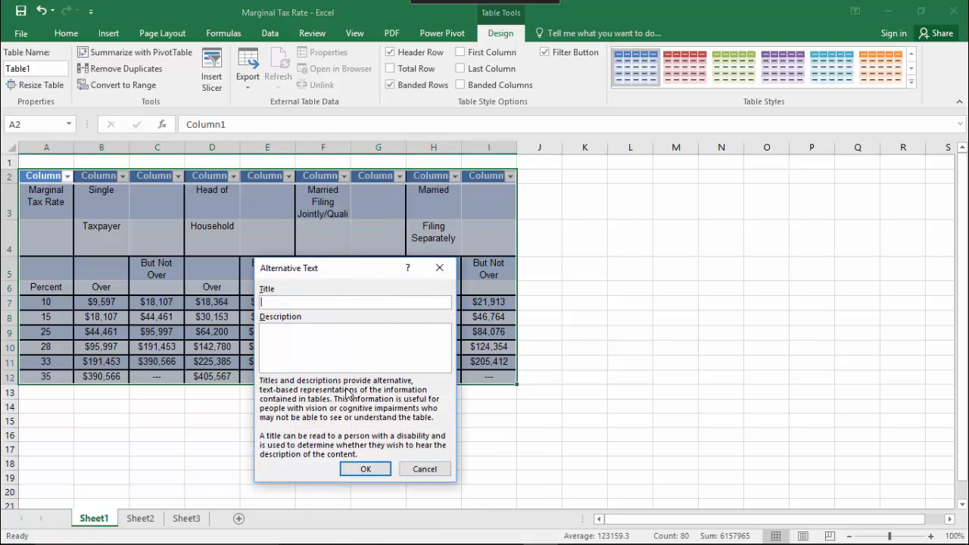
{"action": "type", "text": "Marginal Tax Rates"}
{"action": "key", "text": "Tab"}
{"action": "type", "text": "Marginal Tax Rates from 10%"}
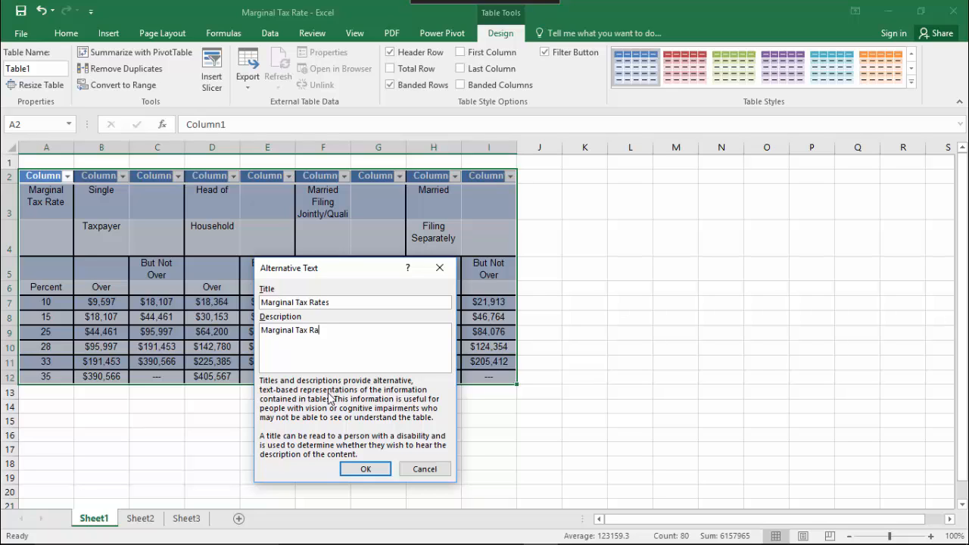
{"action": "type", "text": " to 35%"}
{"action": "left_click", "coordinate": [366, 470]}
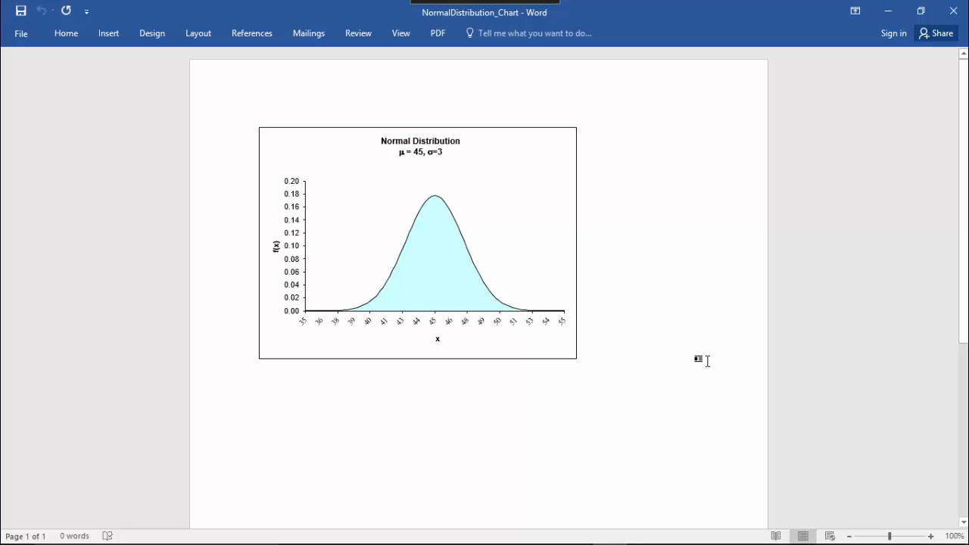
In the NormalDistribution_Chart document in Word, give the chart the alt text title "Normal Distribution Chart" and description "Normal Distribution Chart, f(x) vs. x".
{"action": "right_click", "coordinate": [562, 148]}
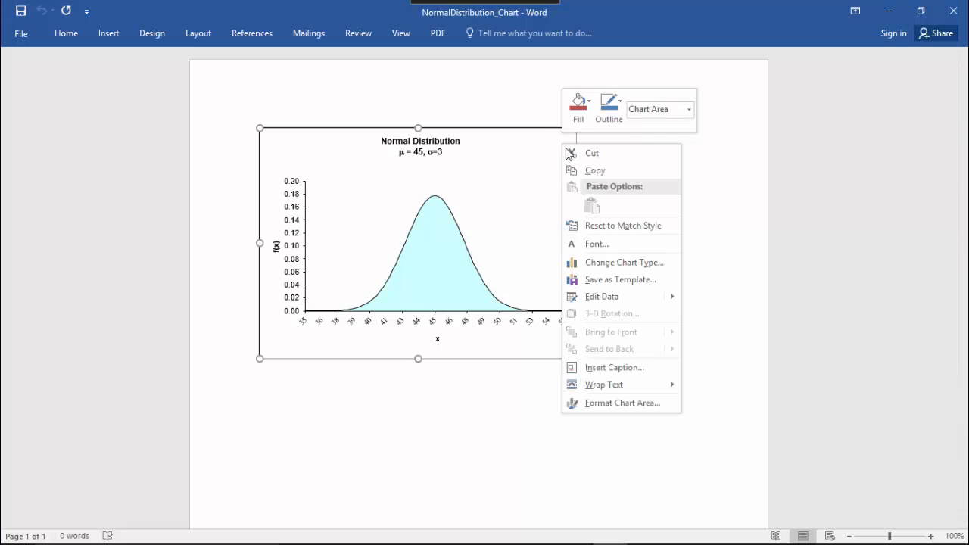
{"action": "left_click", "coordinate": [654, 403]}
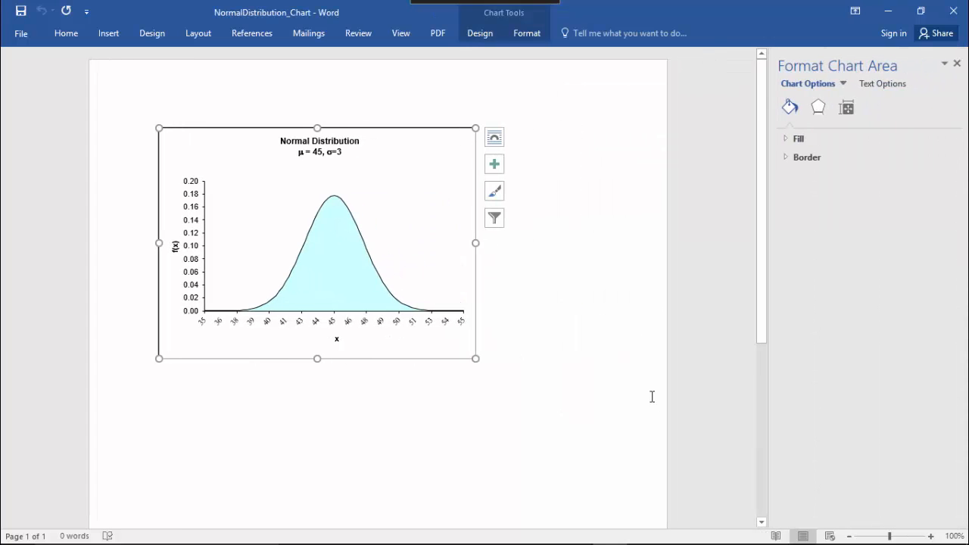
{"action": "left_click", "coordinate": [846, 111]}
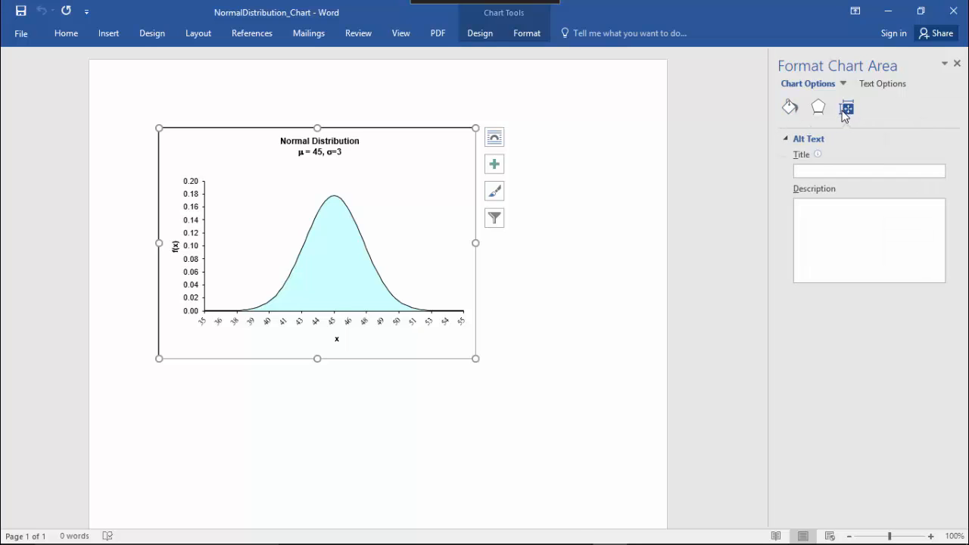
{"action": "left_click", "coordinate": [819, 169]}
{"action": "type", "text": "Normal Distribution Chart"}
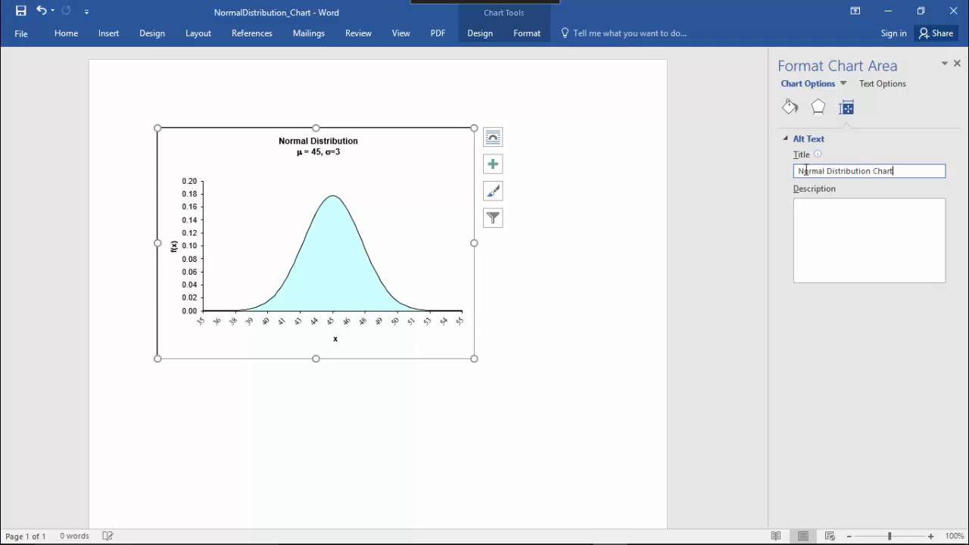
{"action": "key", "text": "Tab"}
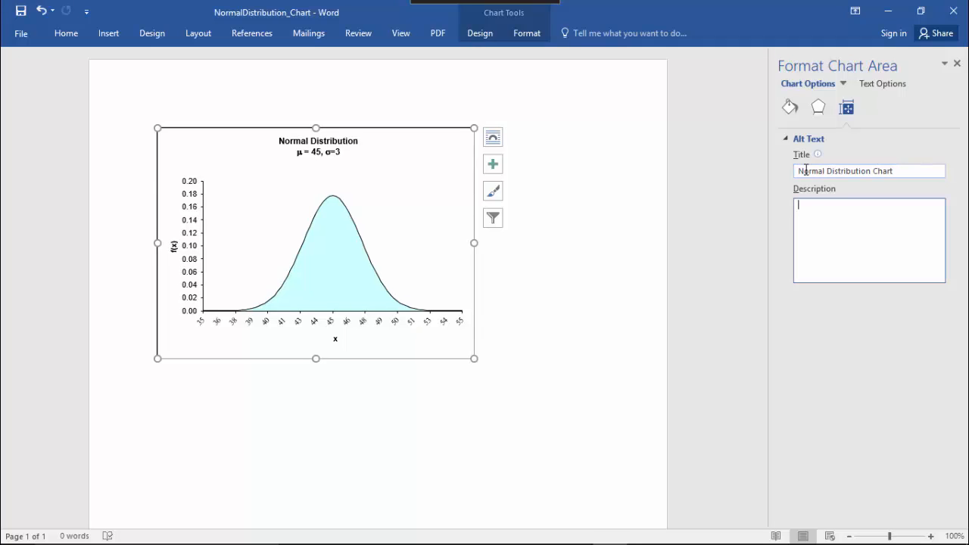
{"action": "type", "text": "Normal Distribution C"}
{"action": "key", "text": "BackSpace"}
{"action": "type", "text": "hart, f(x) vs. x"}
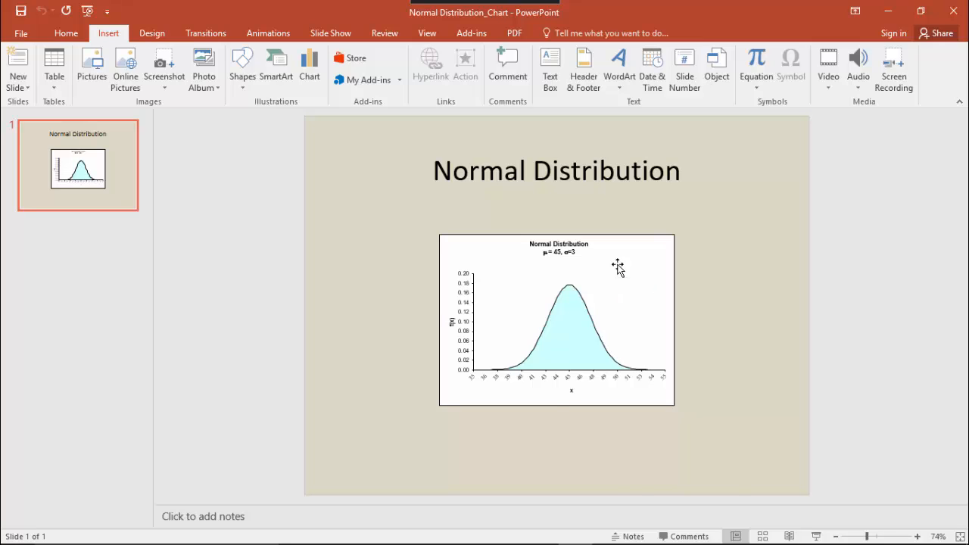
In the Normal Distribution_Chart presentation in PowerPoint, give the chart the alt text title "Normal Distribution Chart" and description "Normal Distribution Chart, f(x) vs. x".
{"action": "right_click", "coordinate": [618, 266]}
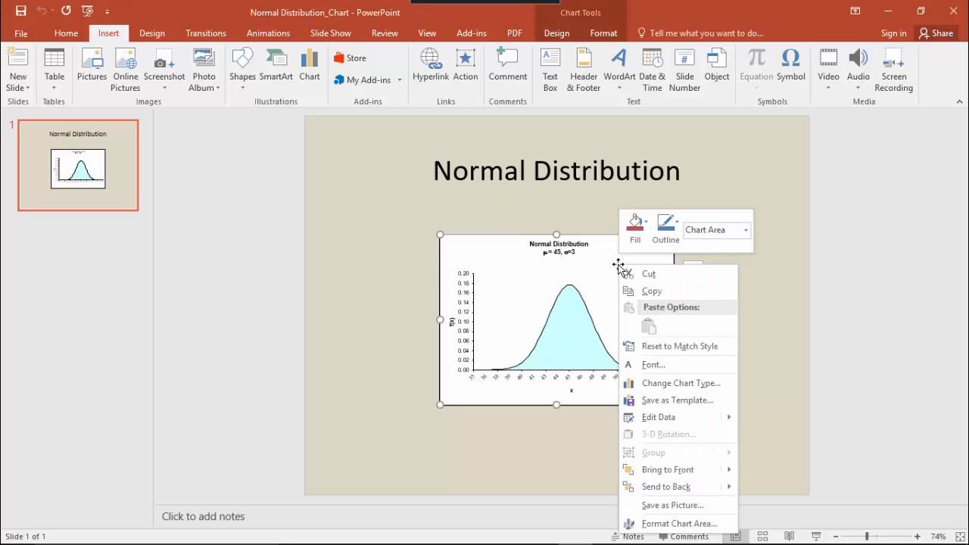
{"action": "left_click", "coordinate": [653, 524]}
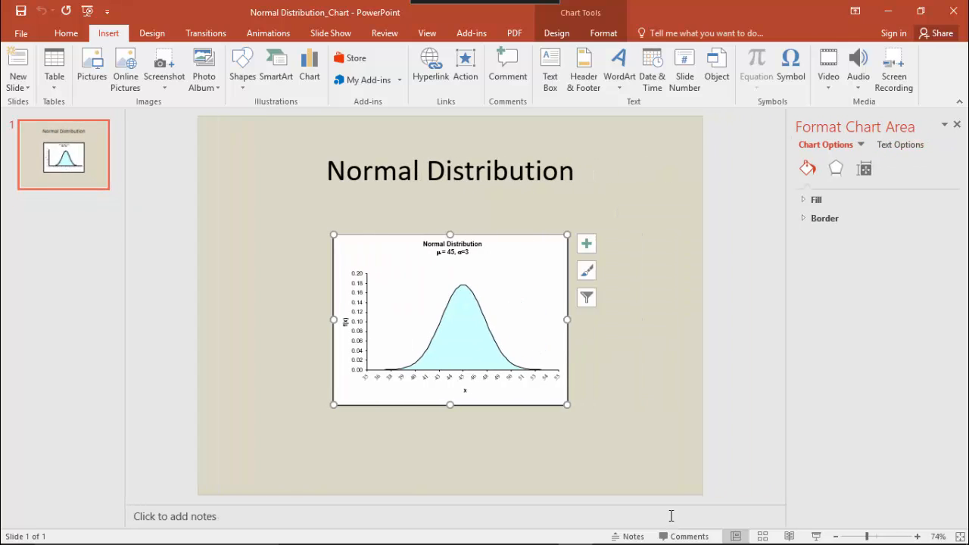
{"action": "left_click", "coordinate": [866, 170]}
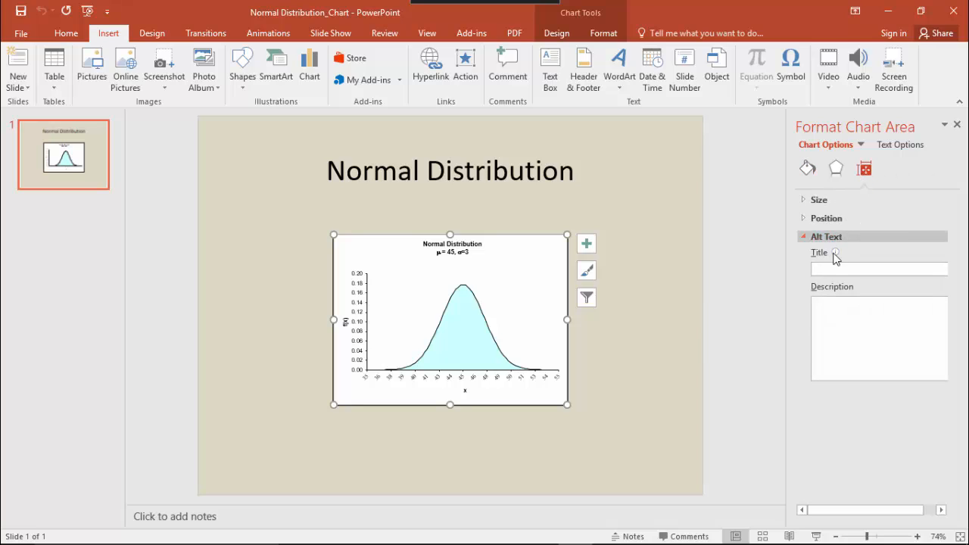
{"action": "left_click", "coordinate": [831, 270]}
{"action": "type", "text": "No"}
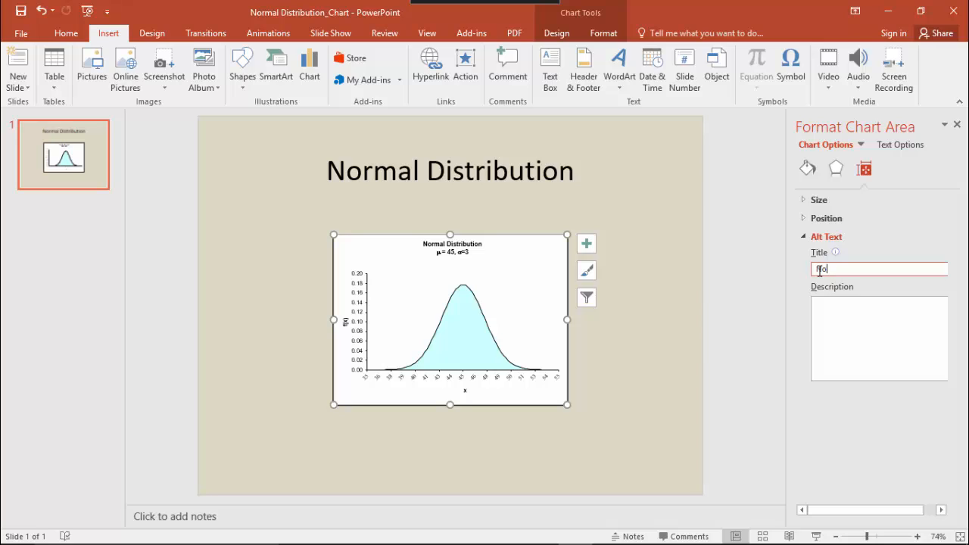
{"action": "type", "text": "rmal Distribution Chart"}
{"action": "key", "text": "Tab"}
{"action": "type", "text": "Normal Distribution"}
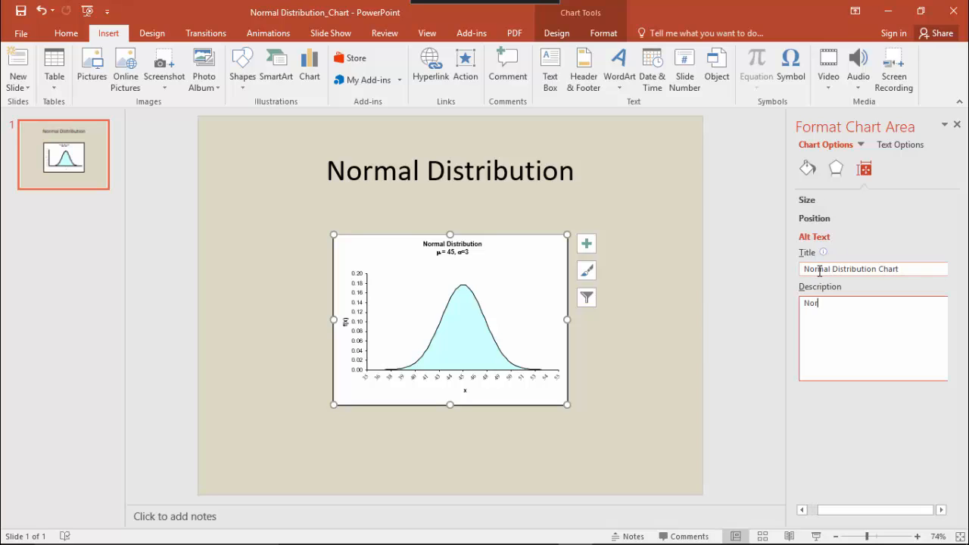
{"action": "type", "text": " Chart, f(x) vs. x"}
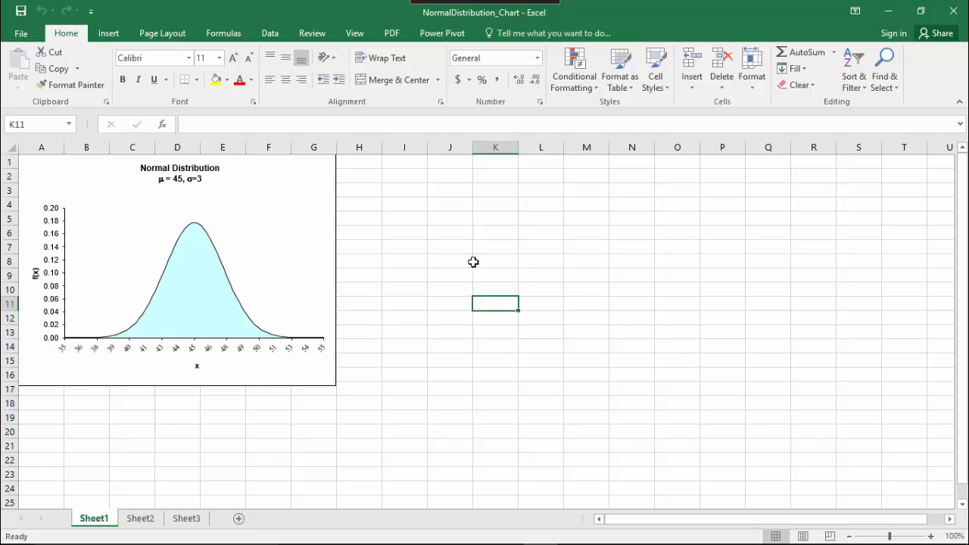
In the NormalDistribution_Chart workbook in Excel, give the chart the alt text title "Normal Distribution Chart" and description "Normal Distribution Chart, f(x) vs. x".
{"action": "right_click", "coordinate": [307, 174]}
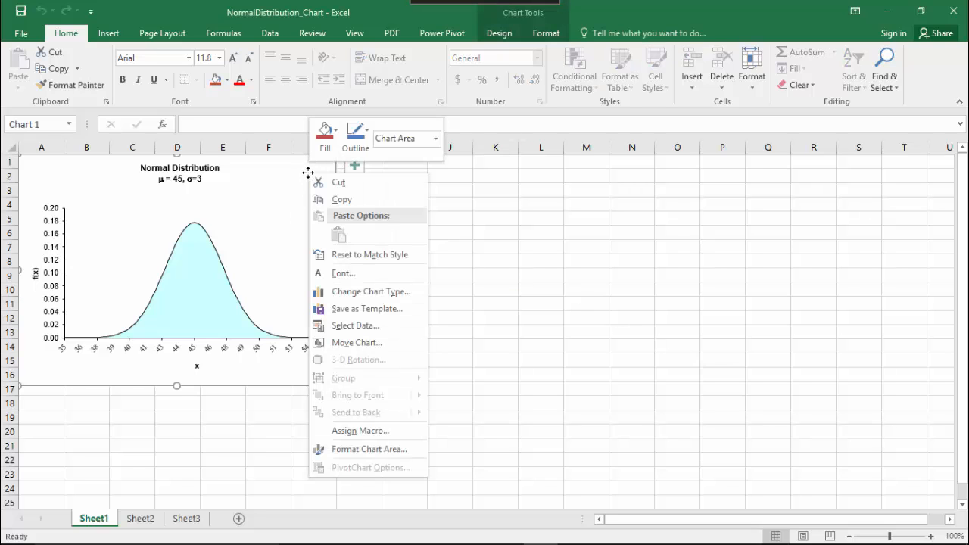
{"action": "left_click", "coordinate": [359, 453]}
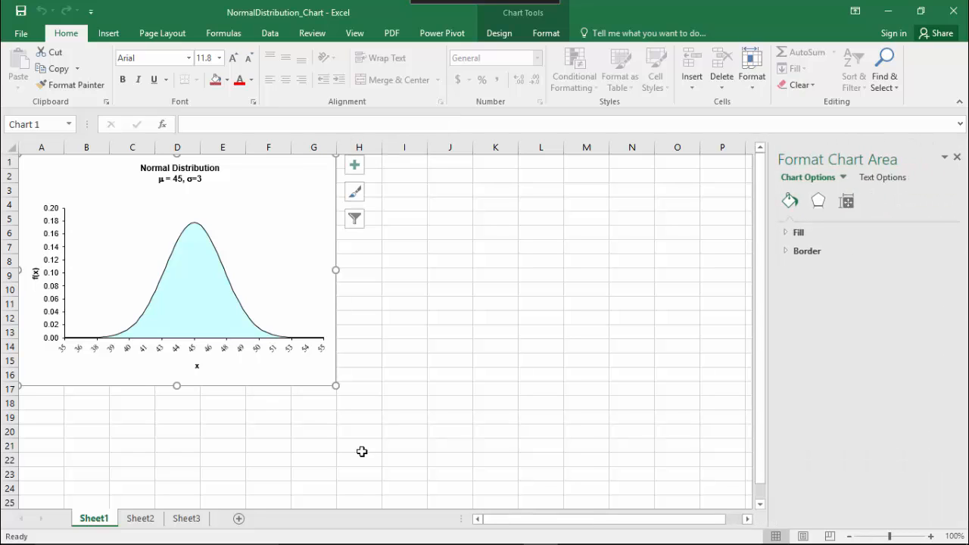
{"action": "left_click", "coordinate": [847, 203]}
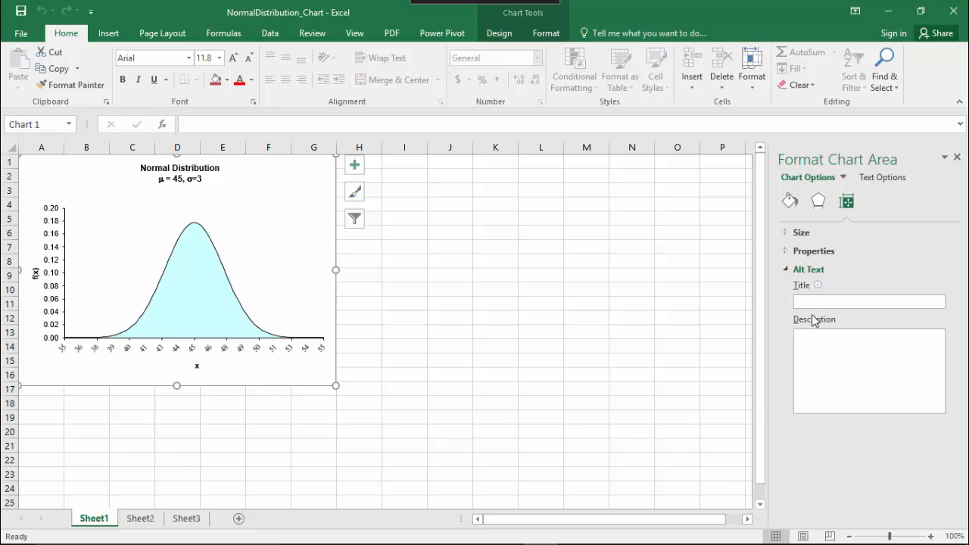
{"action": "left_click", "coordinate": [812, 303]}
{"action": "type", "text": "Normal Dist"}
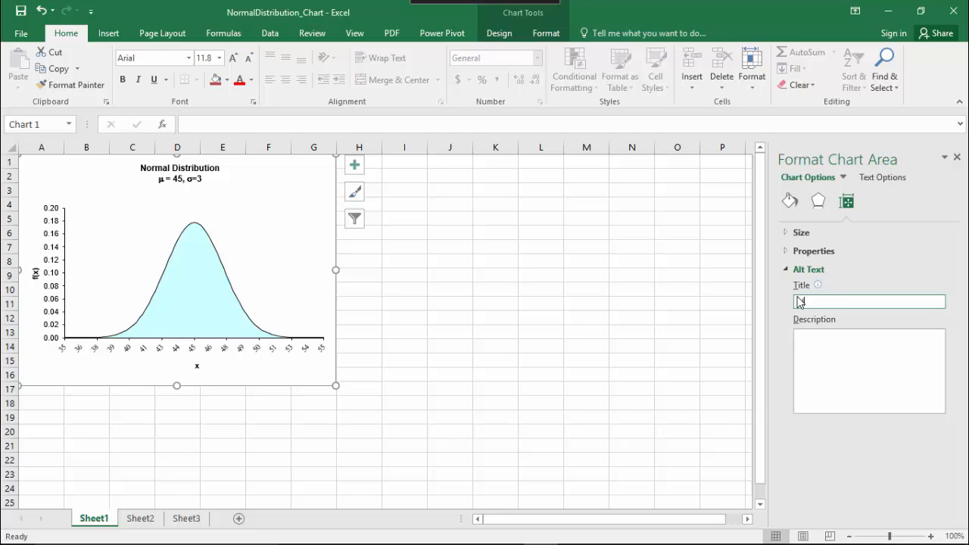
{"action": "type", "text": "ribution Chart"}
{"action": "key", "text": "Tab"}
{"action": "type", "text": "Normal Dis tribution Chart, f(x)"}
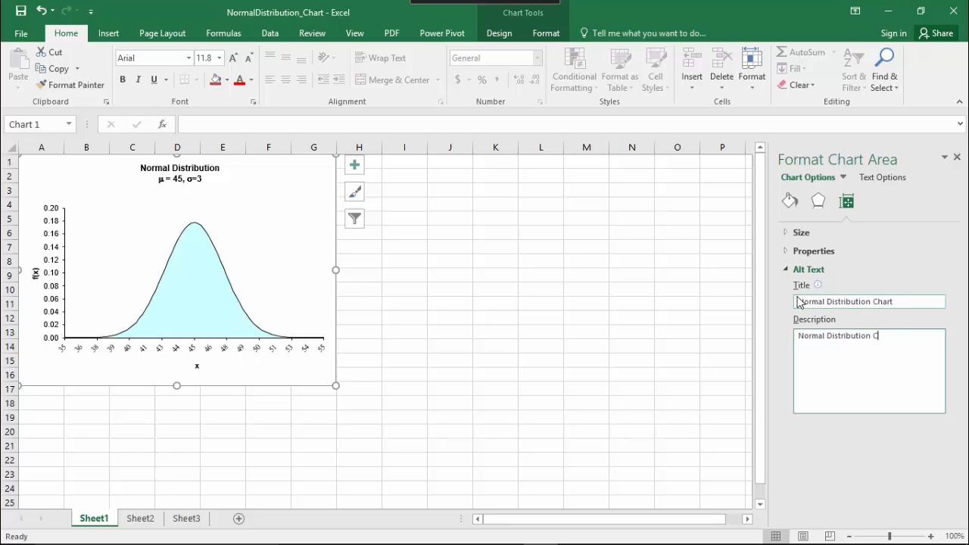
{"action": "type", "text": " vs. x"}
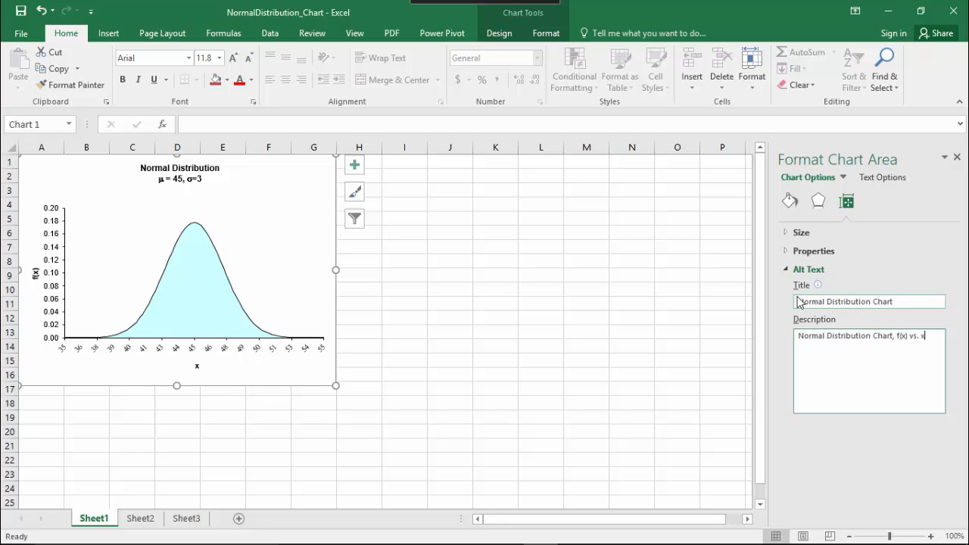